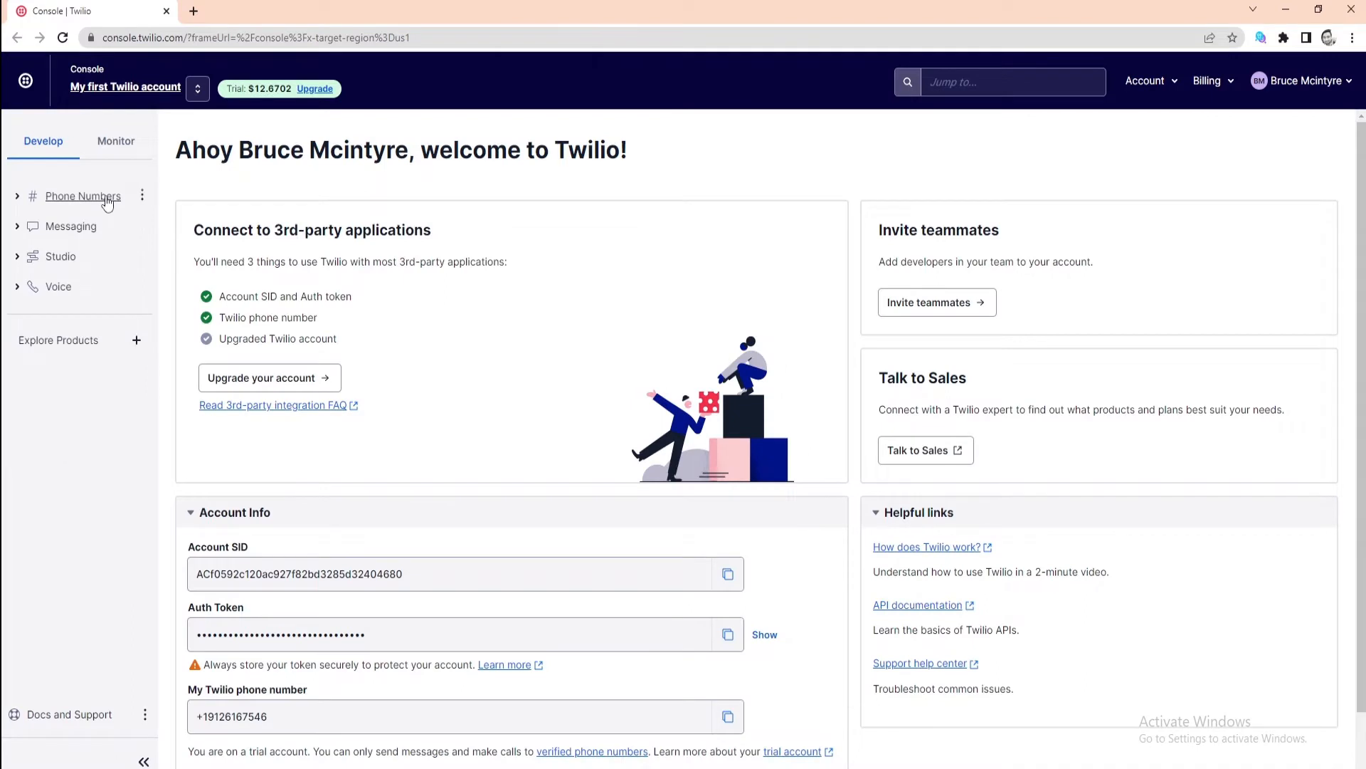
Open the active phone number's configuration page and review its properties.
left_click(108, 202)
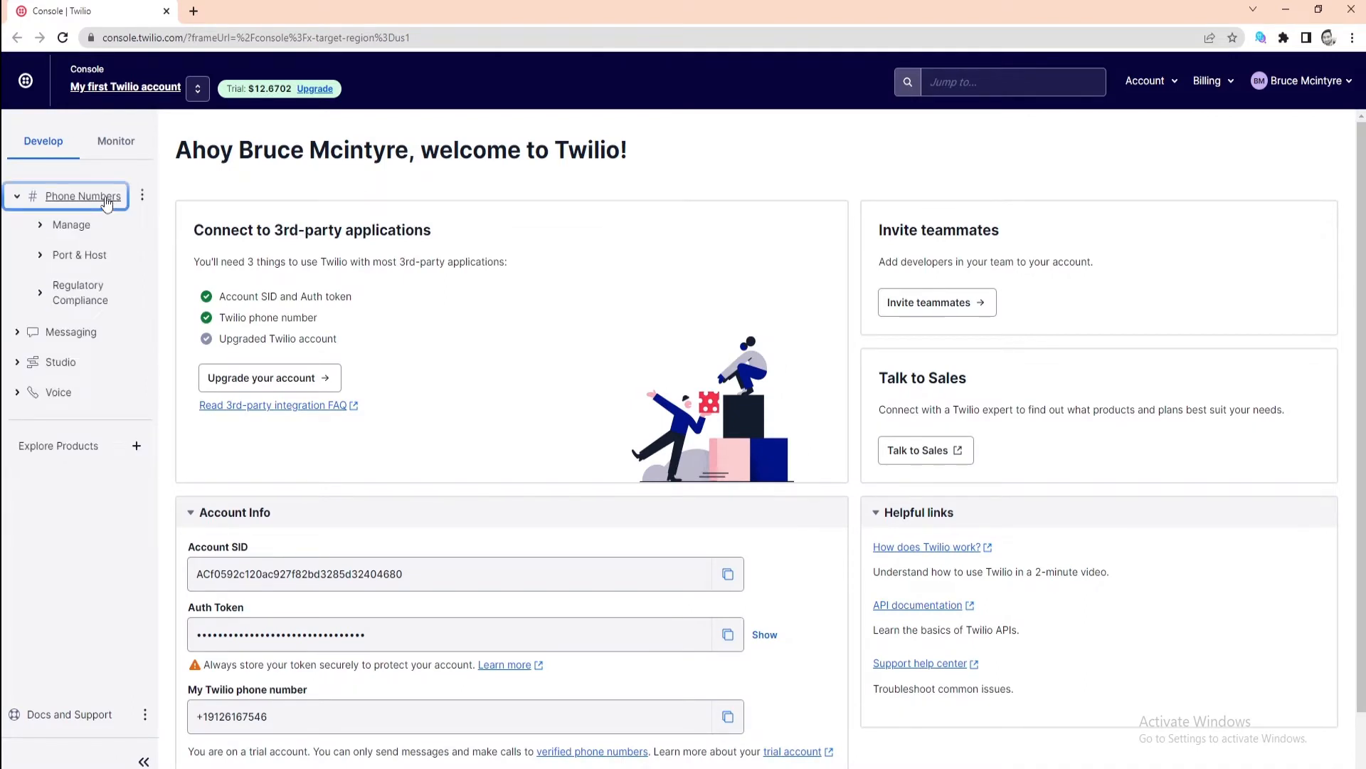
left_click(78, 225)
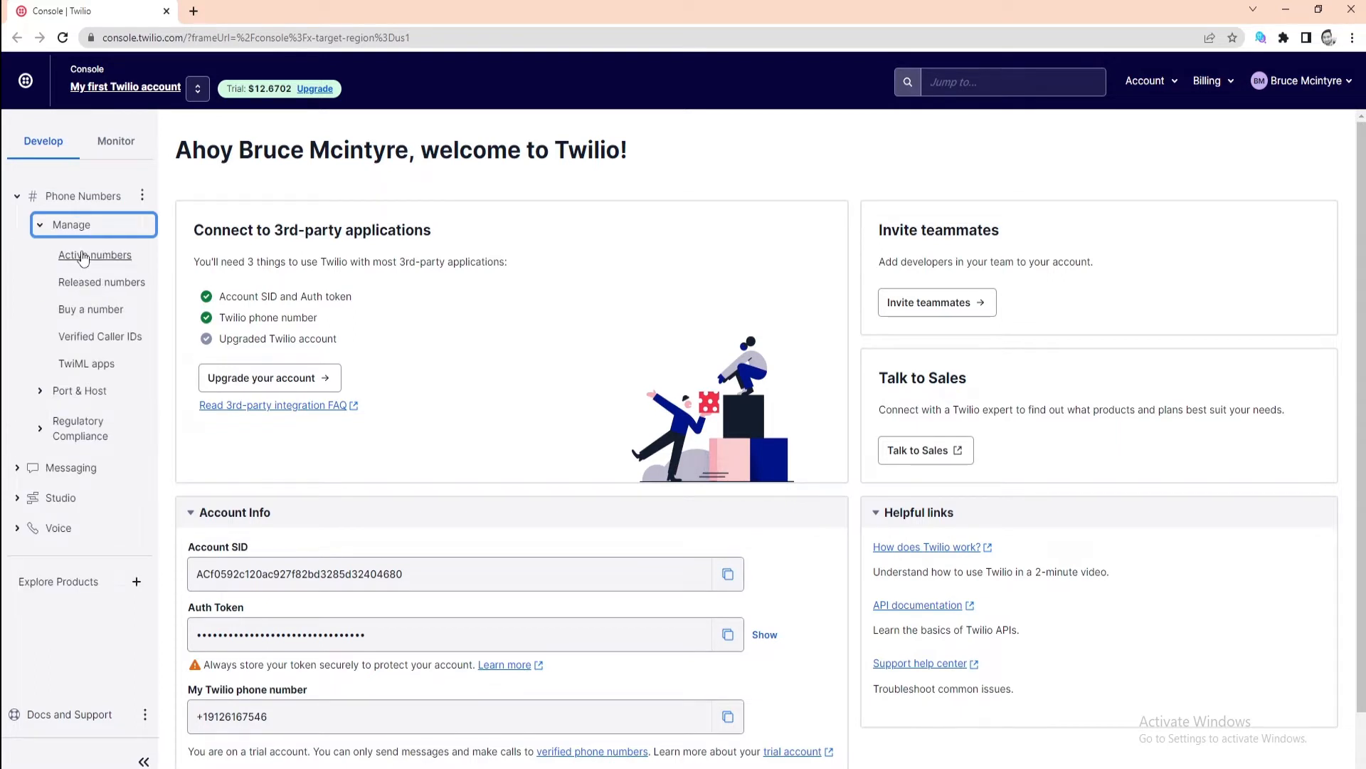
left_click(83, 256)
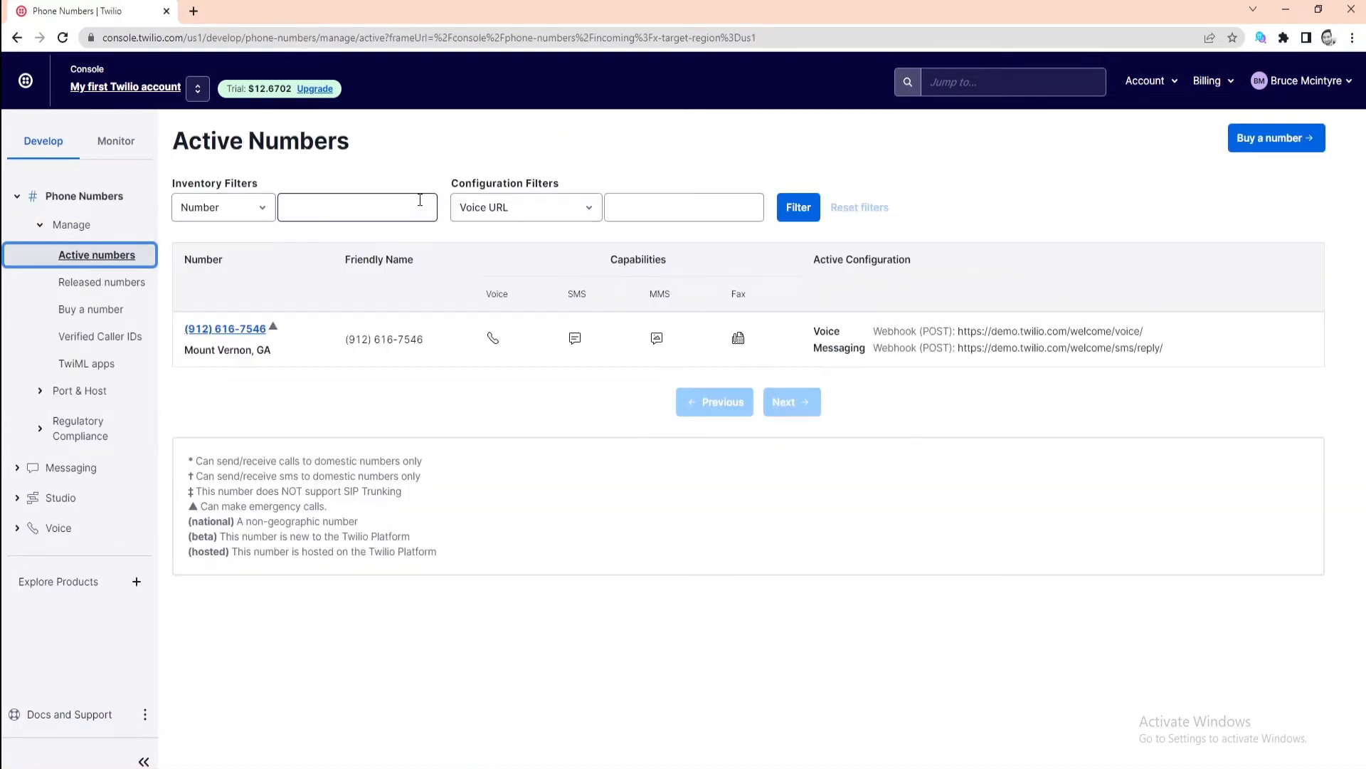
left_click(242, 332)
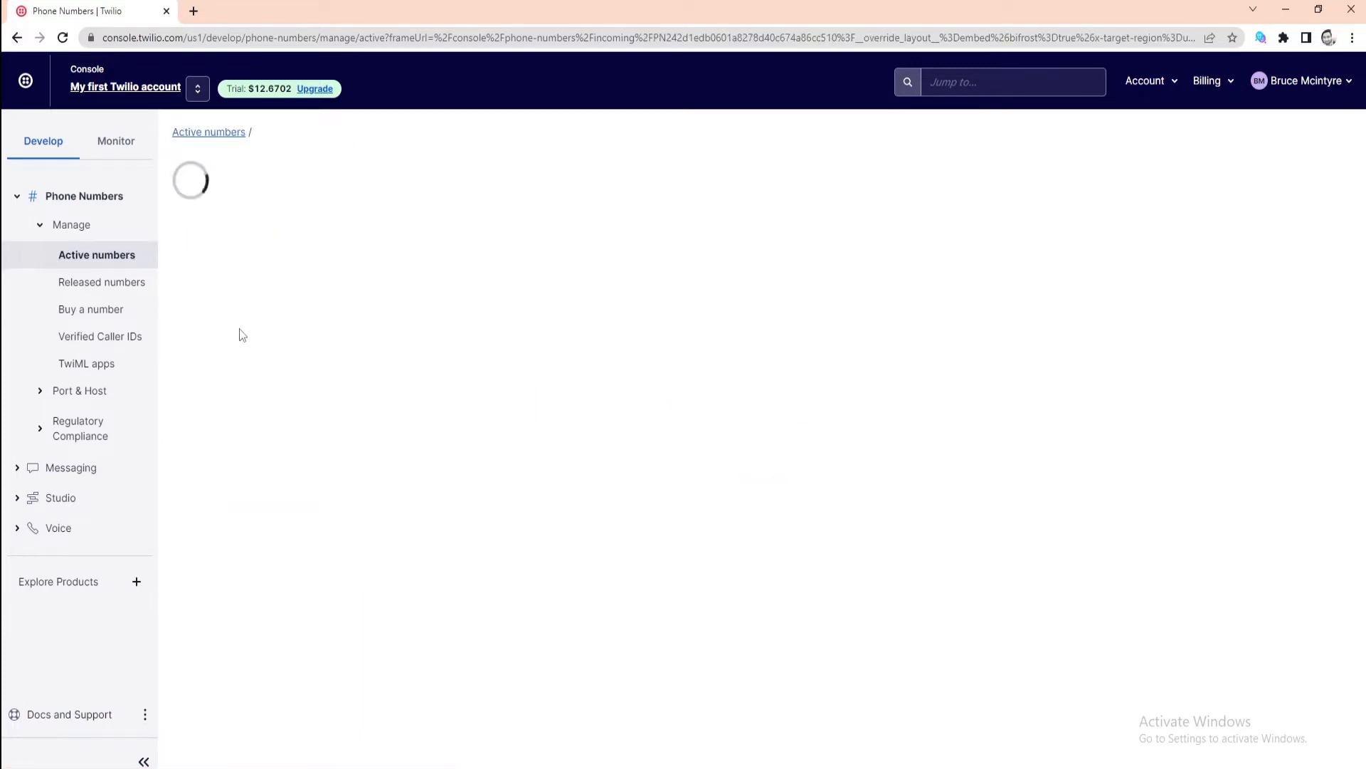
triple_click(360, 179)
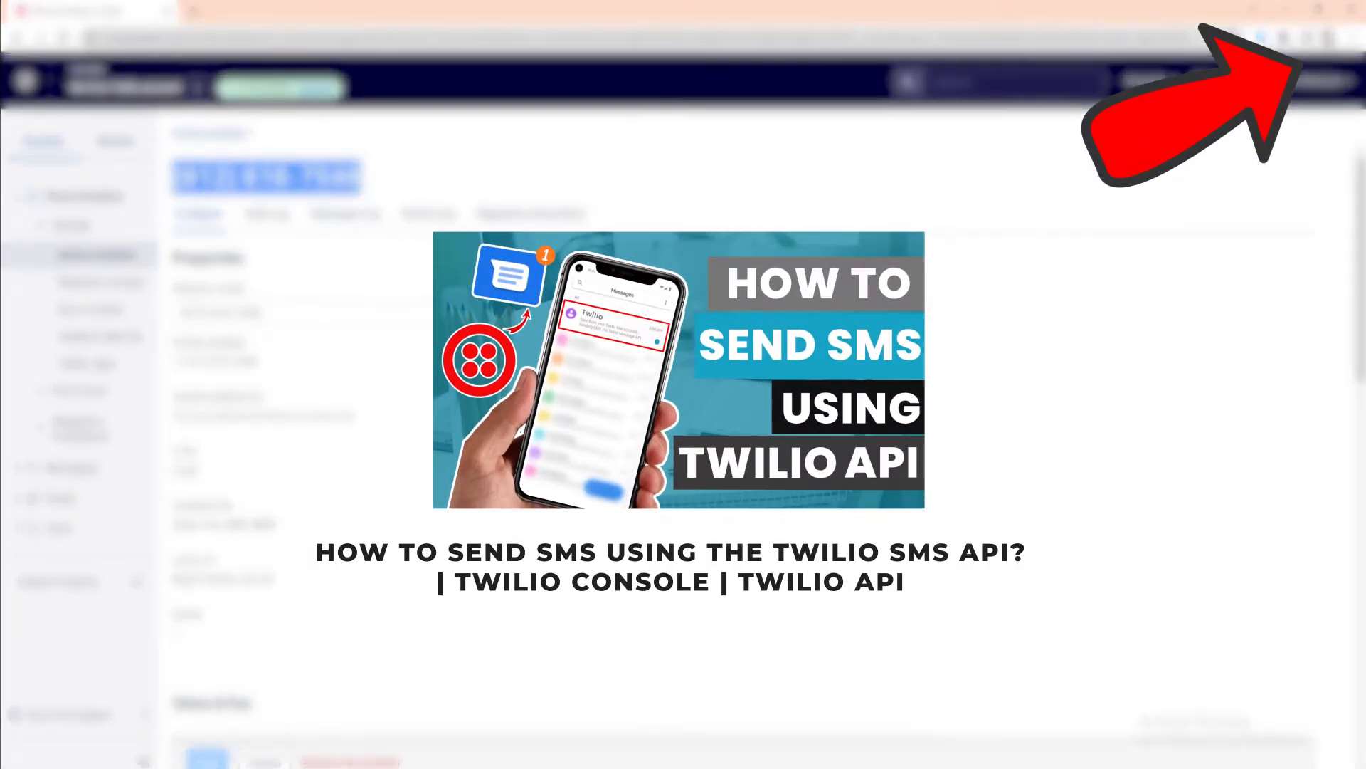
scroll(420, 386, "down", 2)
scroll(420, 387, "down", 3)
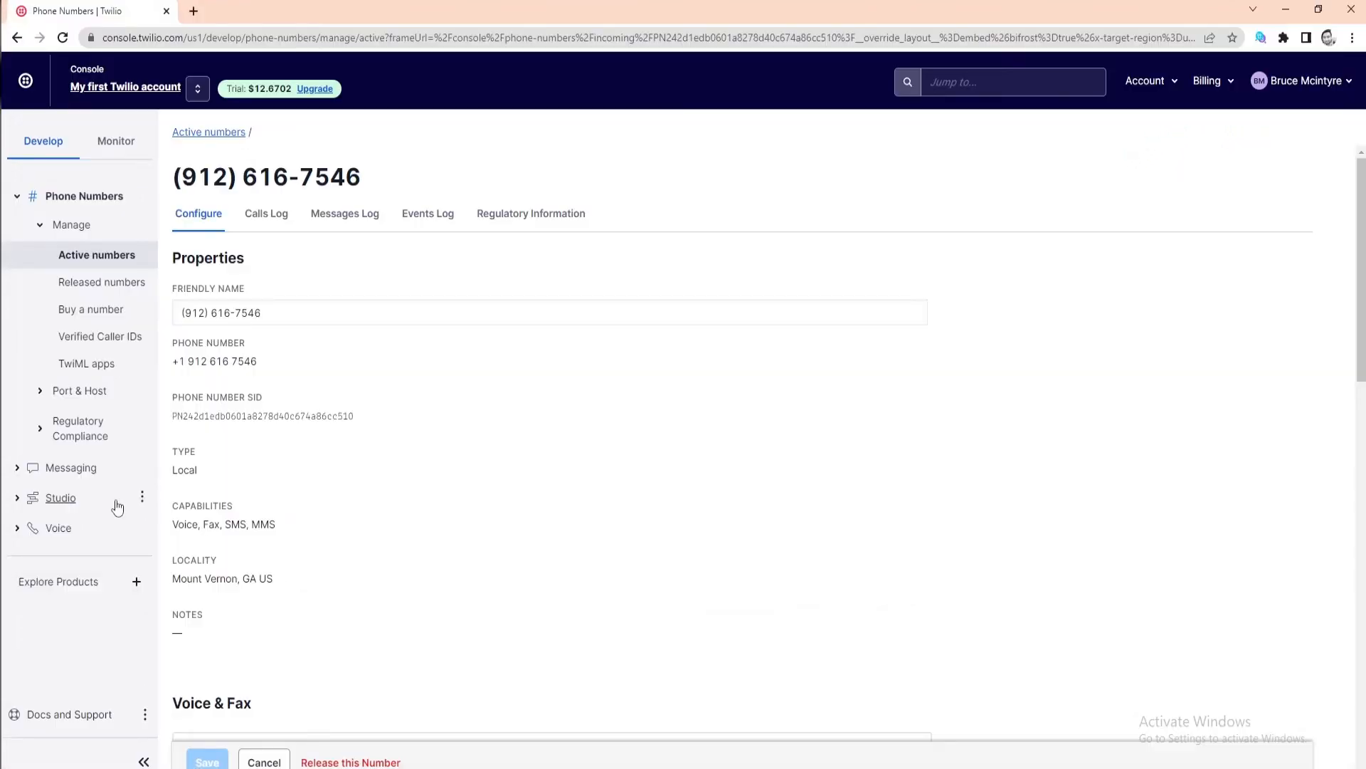
Open the overview dashboard of Studio.
left_click(71, 501)
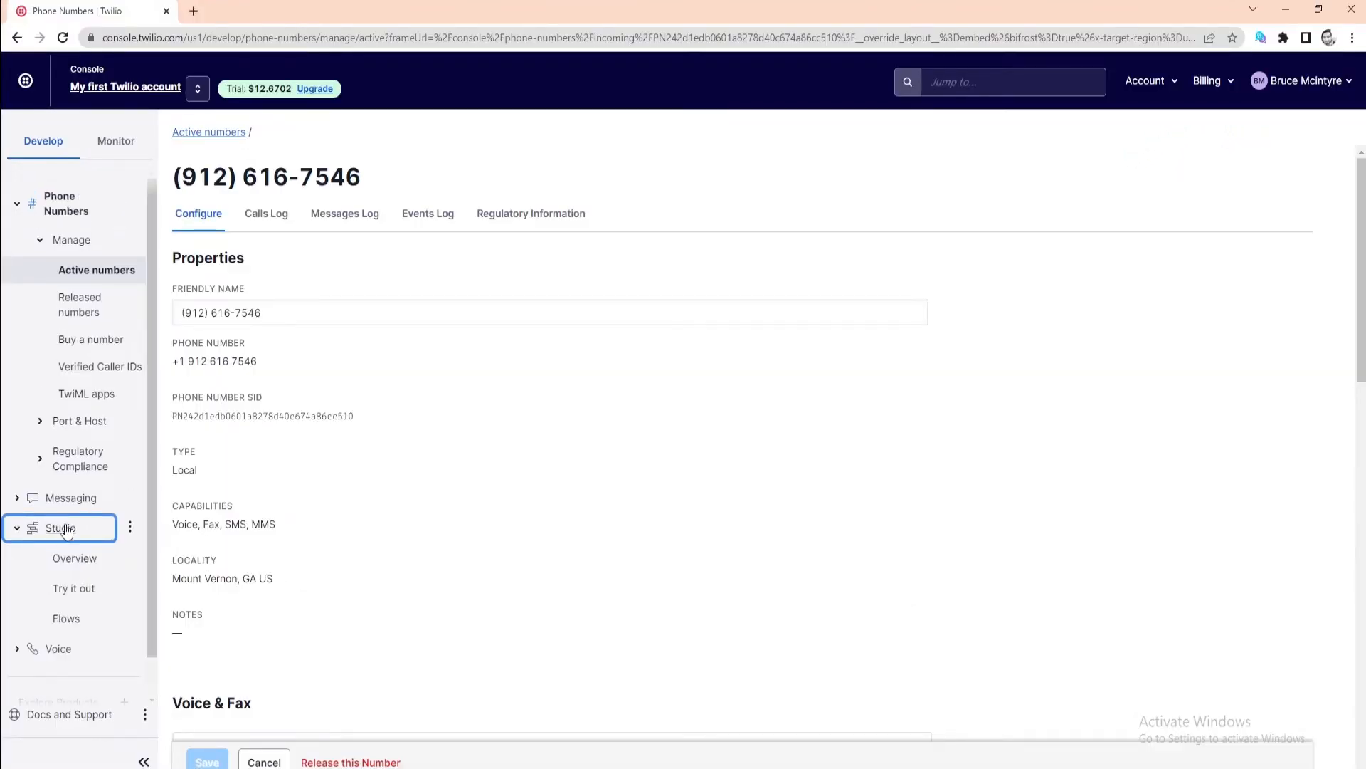
scroll(66, 533, "down", 1)
left_click(68, 520)
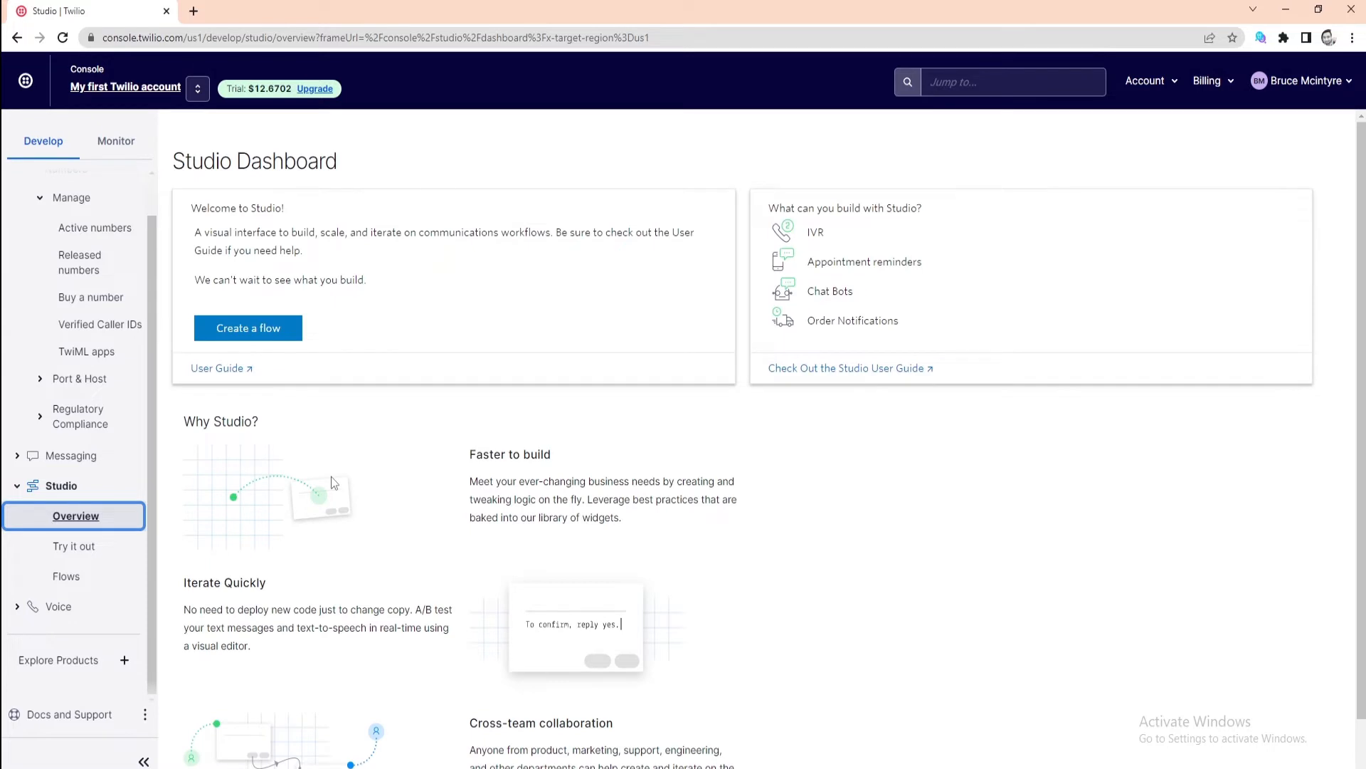
triple_click(332, 170)
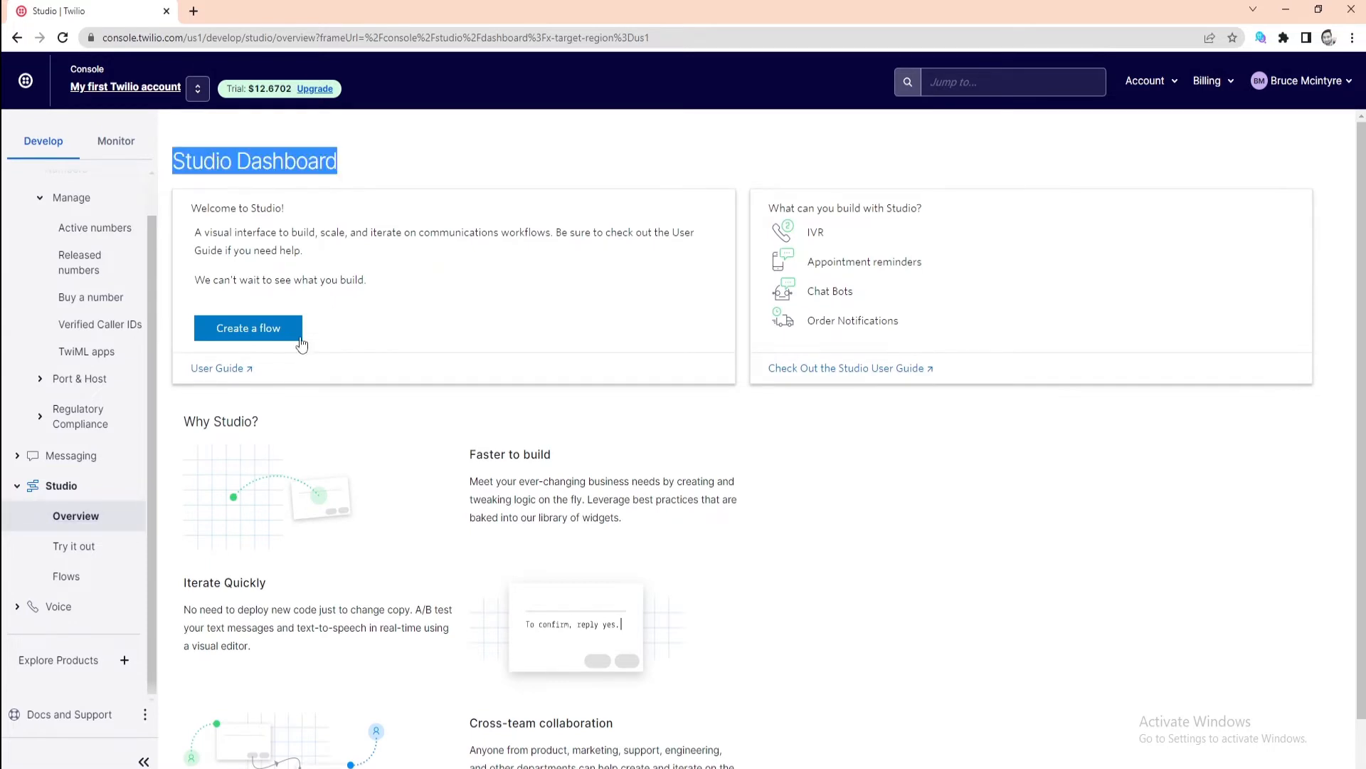
Start a new Studio flow with the name "My first flow".
left_click(260, 333)
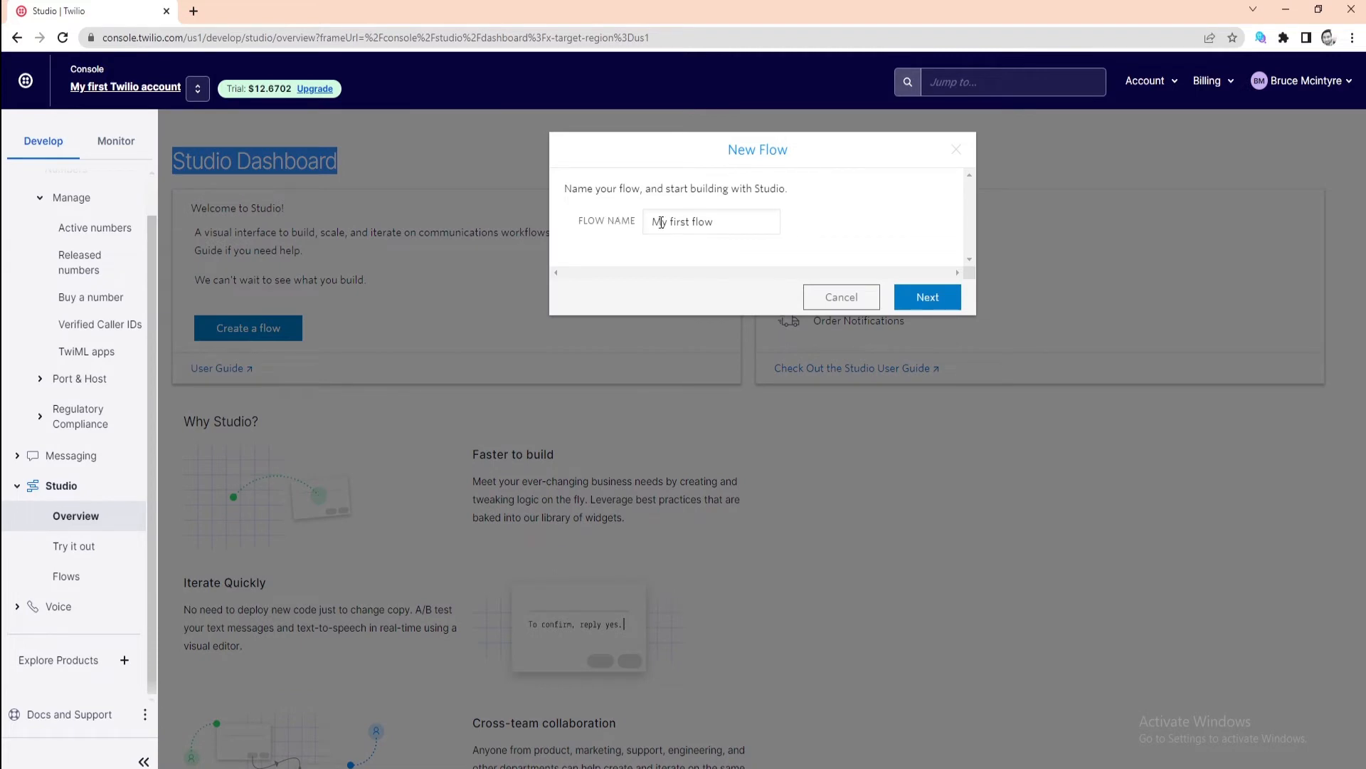
triple_click(711, 223)
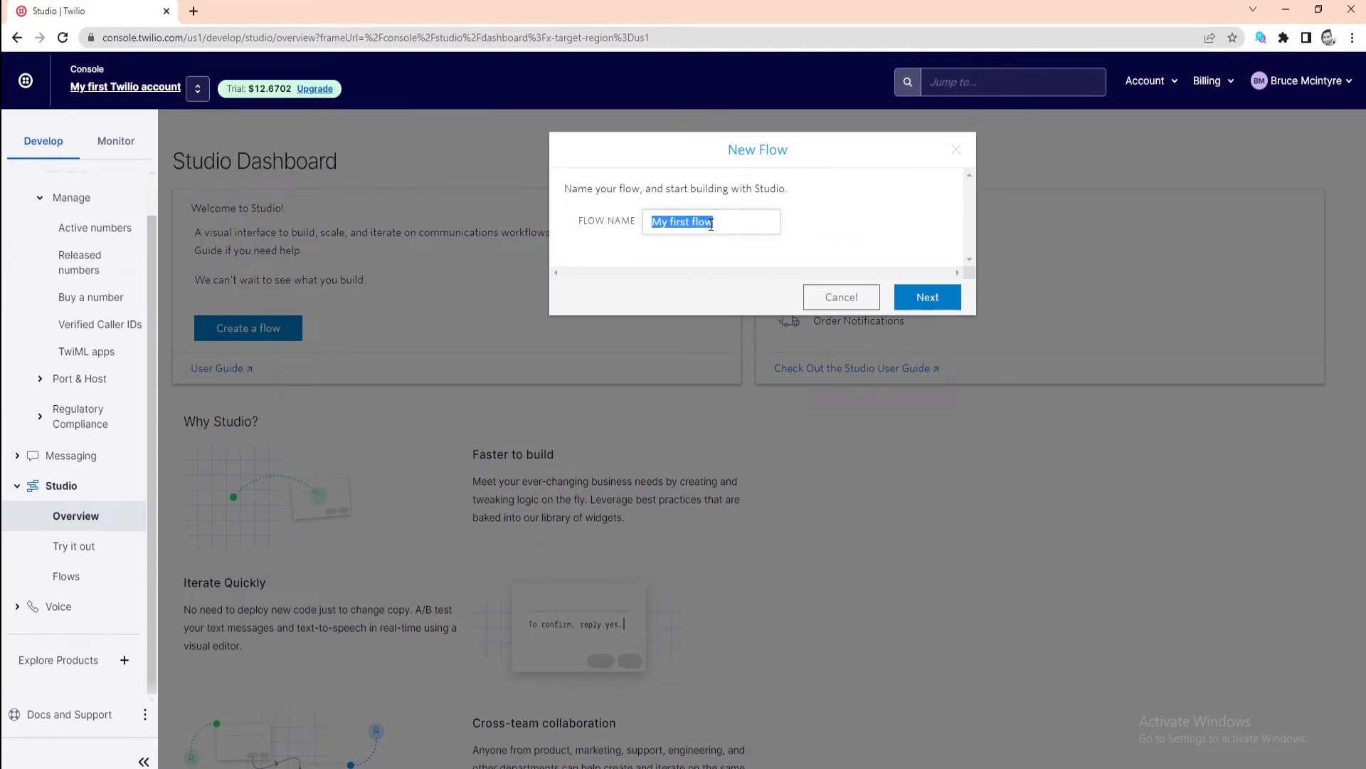
left_click(714, 222)
left_click(932, 303)
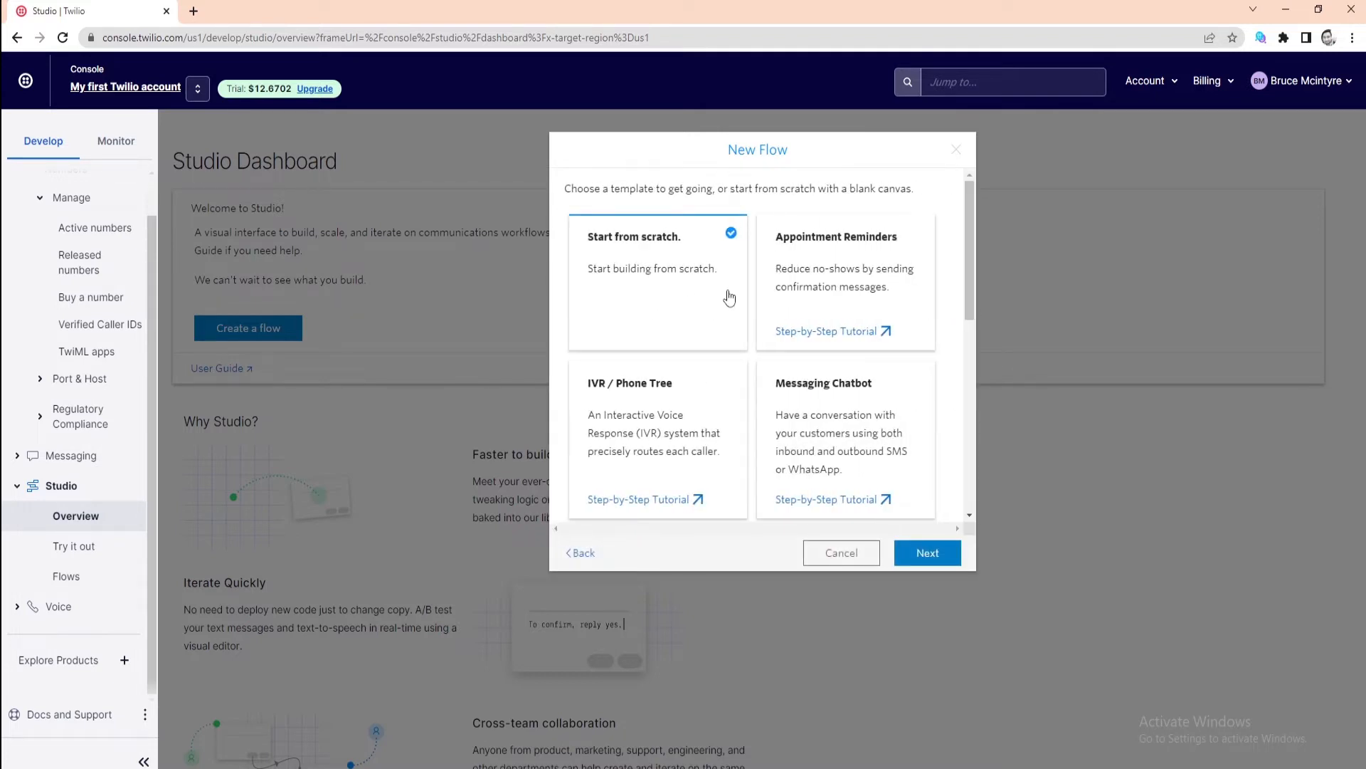
Look through the available flow templates and create the flow with the "Start from scratch" option.
scroll(854, 324, "down", 6)
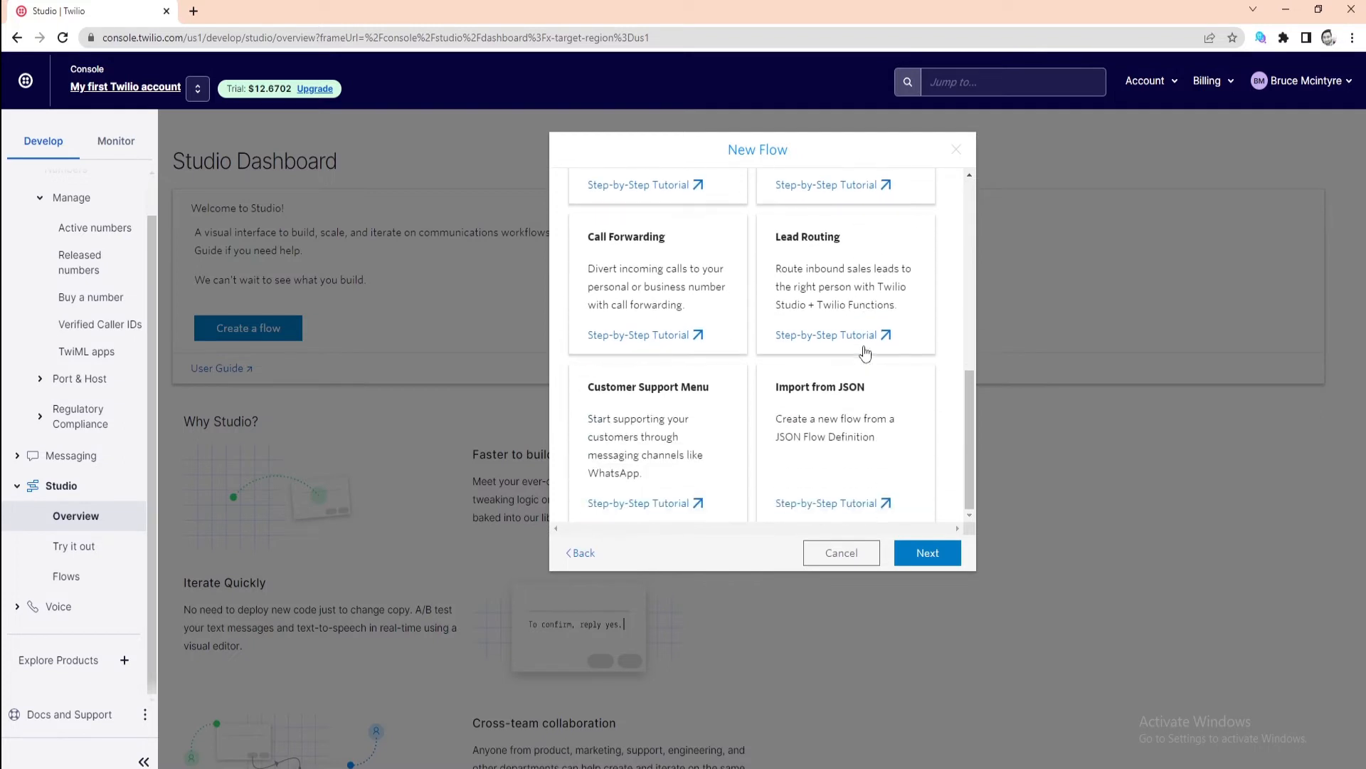
scroll(866, 352, "up", 6)
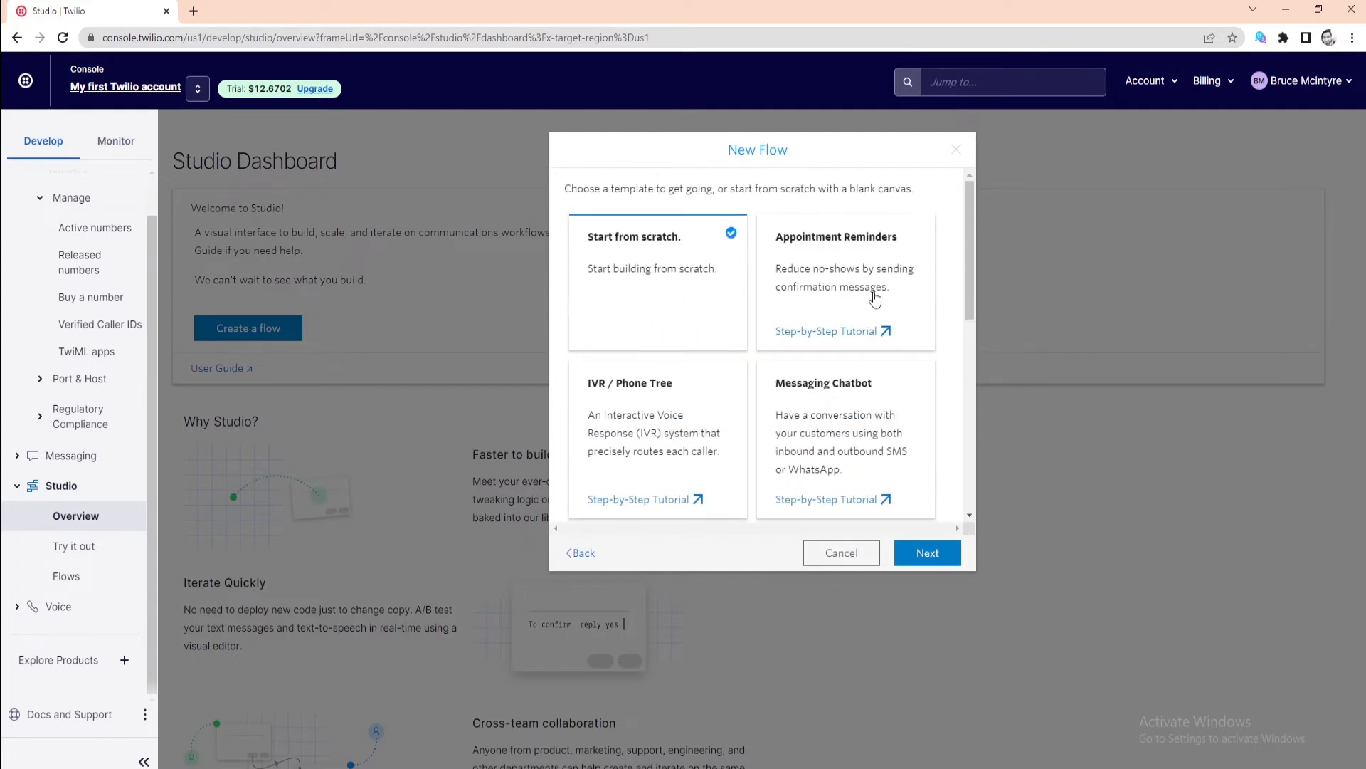
scroll(708, 416, "down", 2)
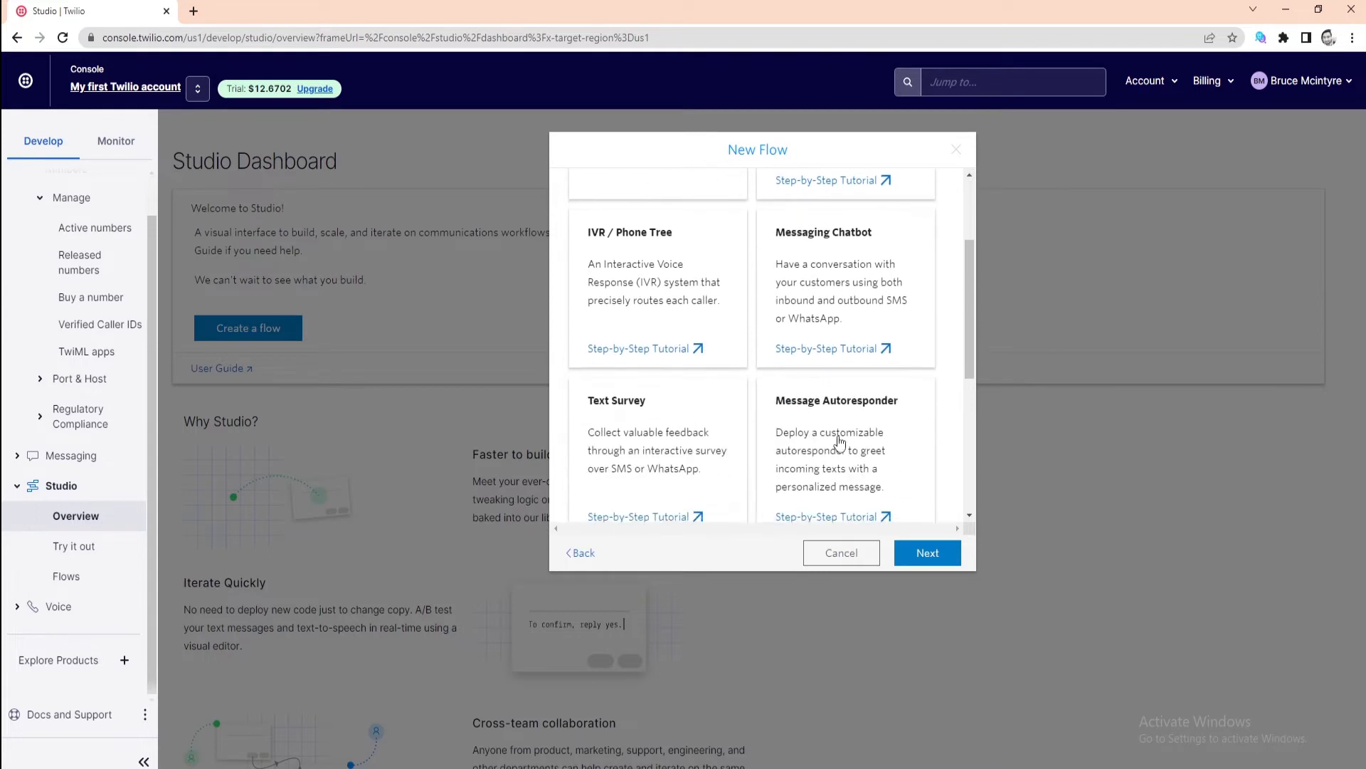
scroll(840, 441, "up", 3)
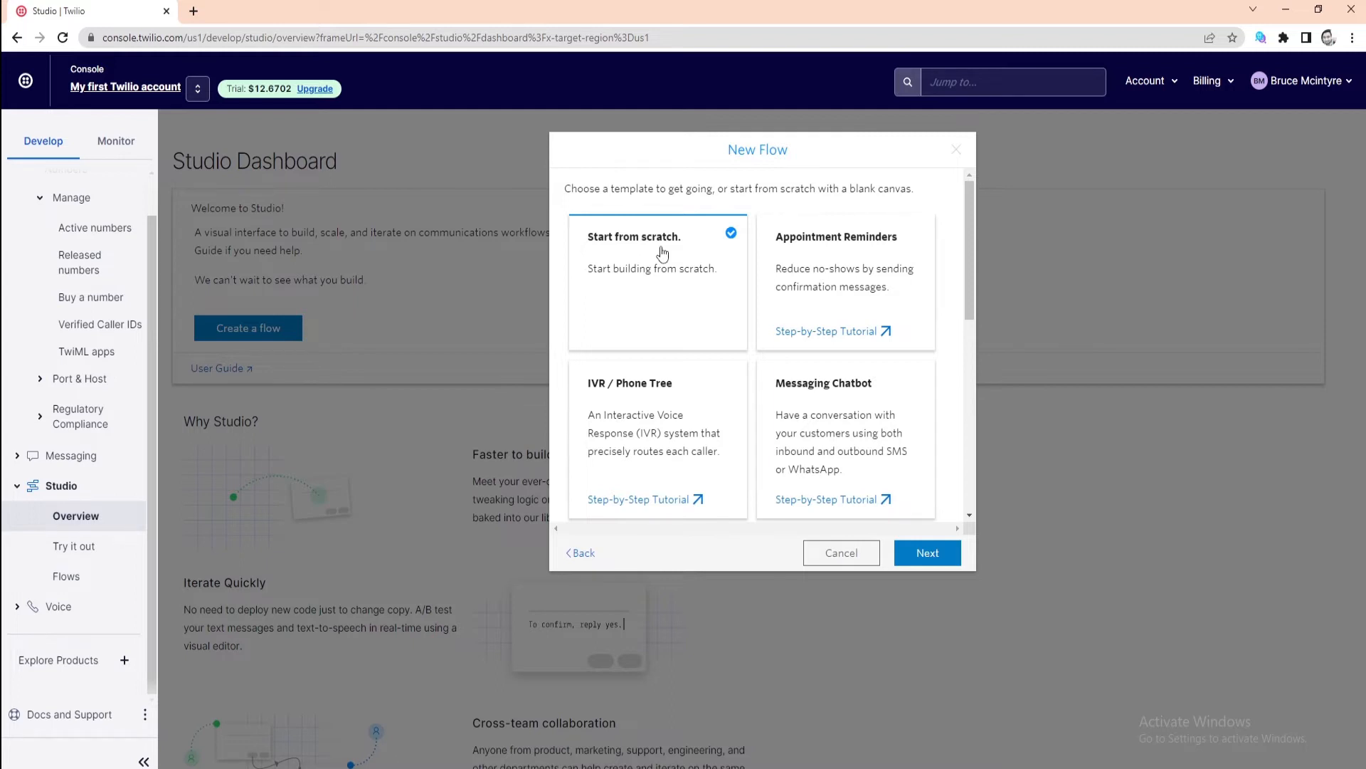
left_click(926, 553)
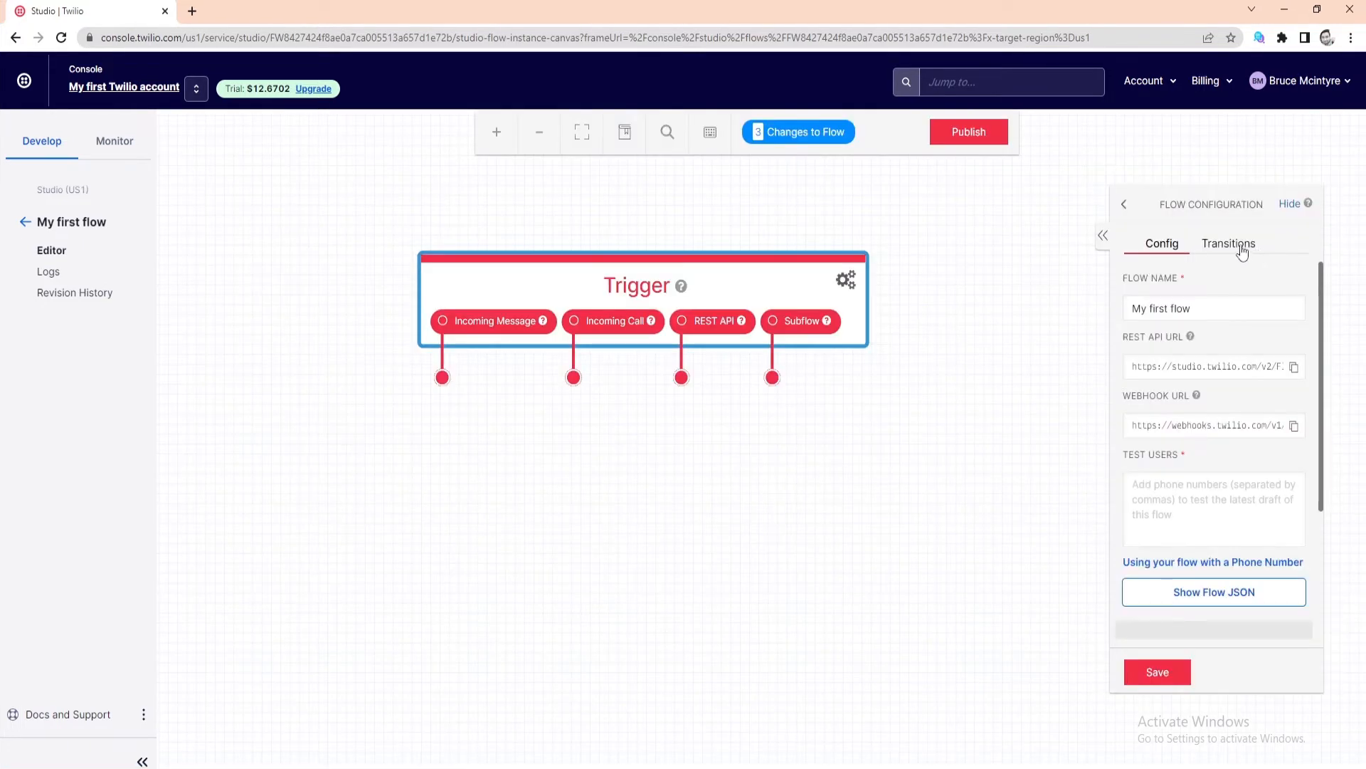
Add a Send & Wait for Reply widget from the Messaging group to the canvas, just below the Trigger.
left_click(1124, 207)
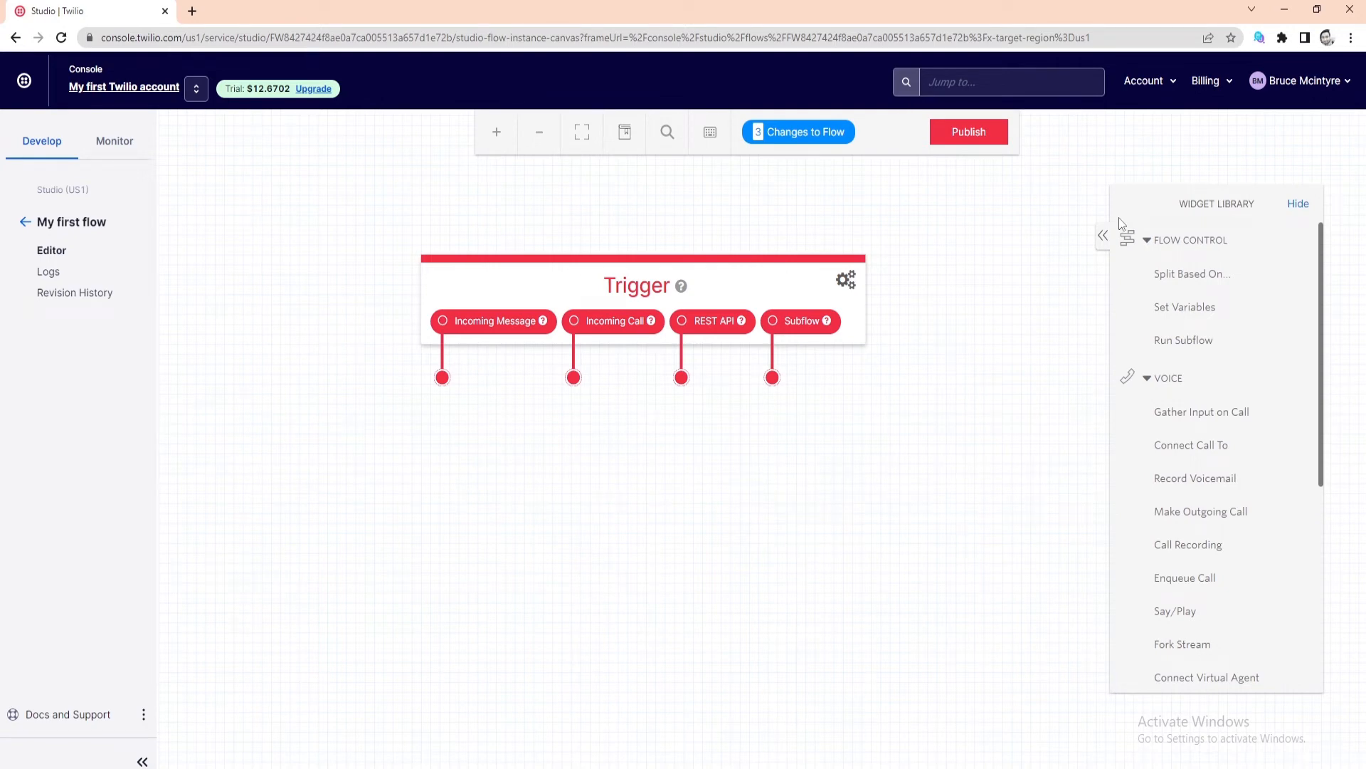
scroll(1254, 466, "down", 1)
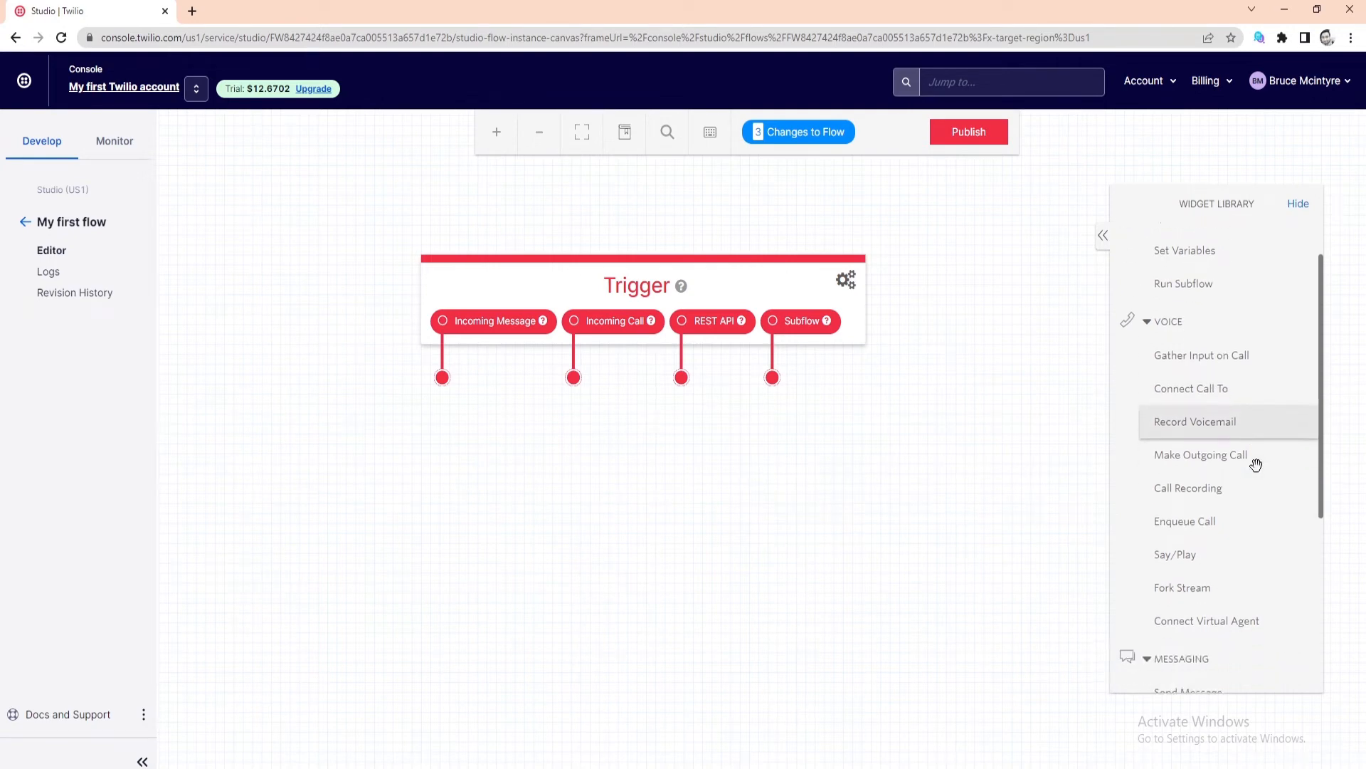
scroll(1256, 464, "down", 4)
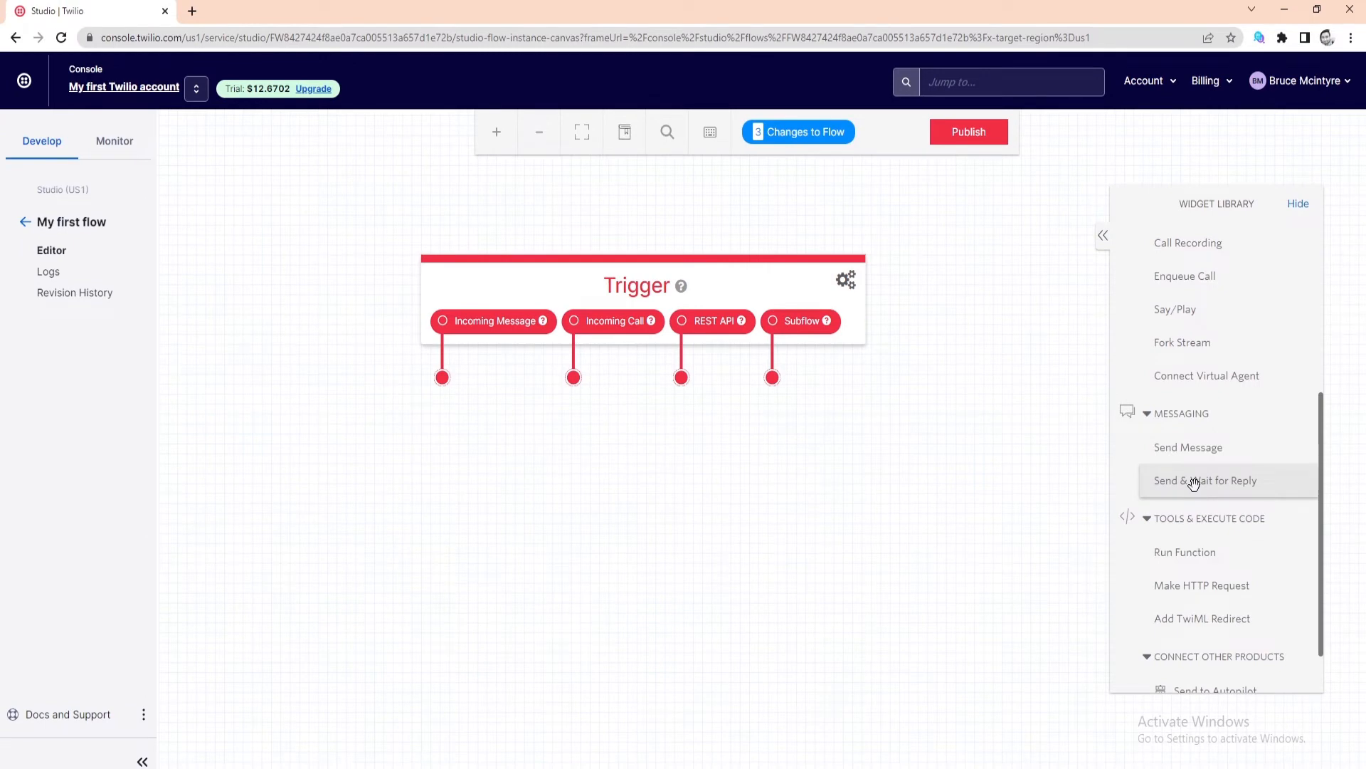
left_click_drag(1193, 484, 559, 448)
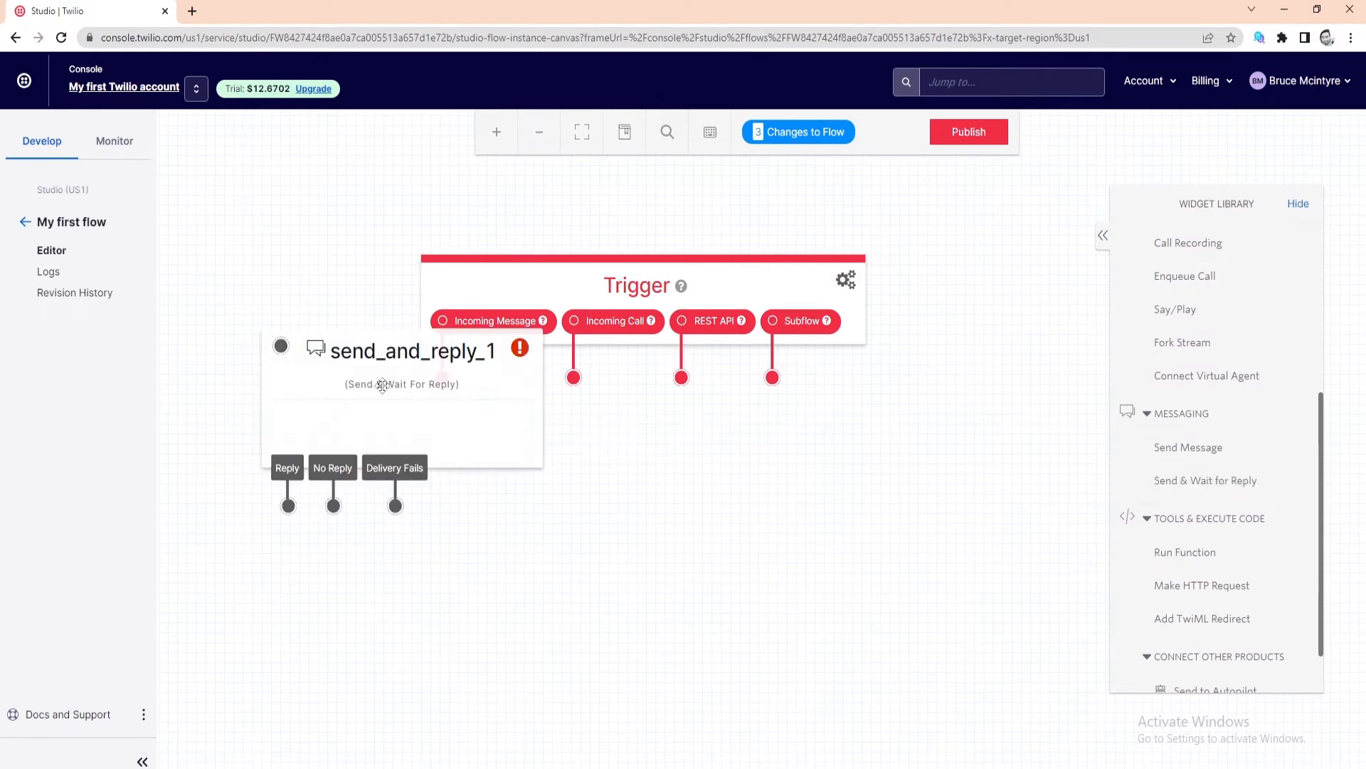
left_click_drag(481, 396, 733, 500)
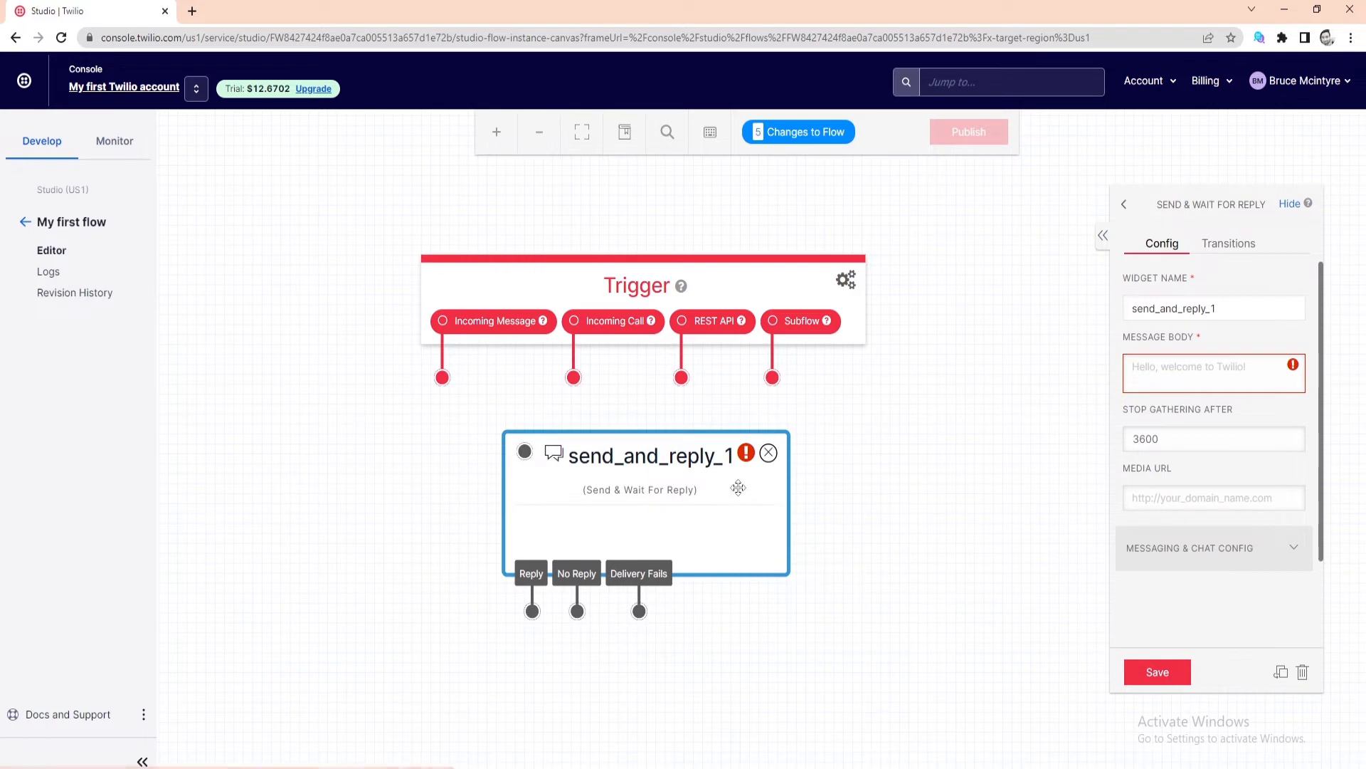
mouse_move(746, 454)
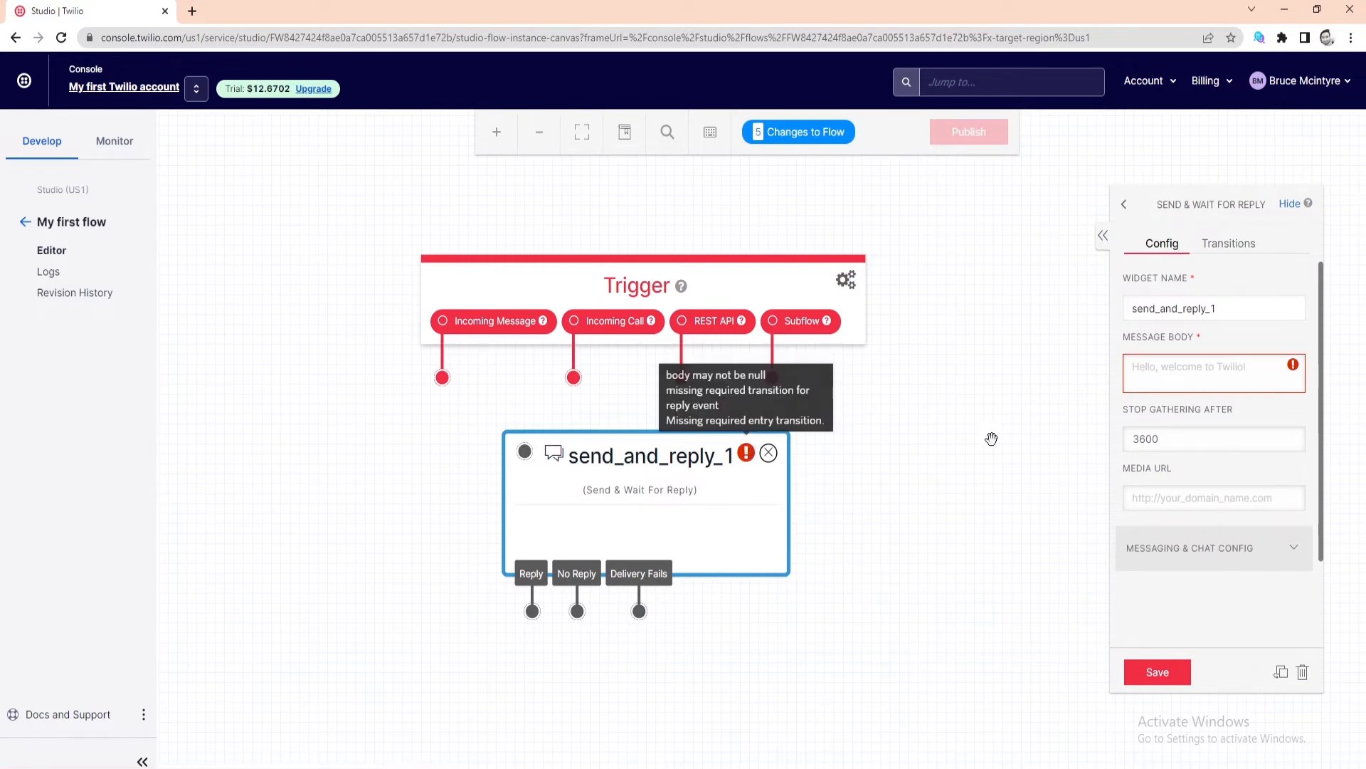
Set the Send & Wait for Reply widget's message body to "What can I do for you?" and save it.
left_click(1168, 375)
type("What can I do for you")
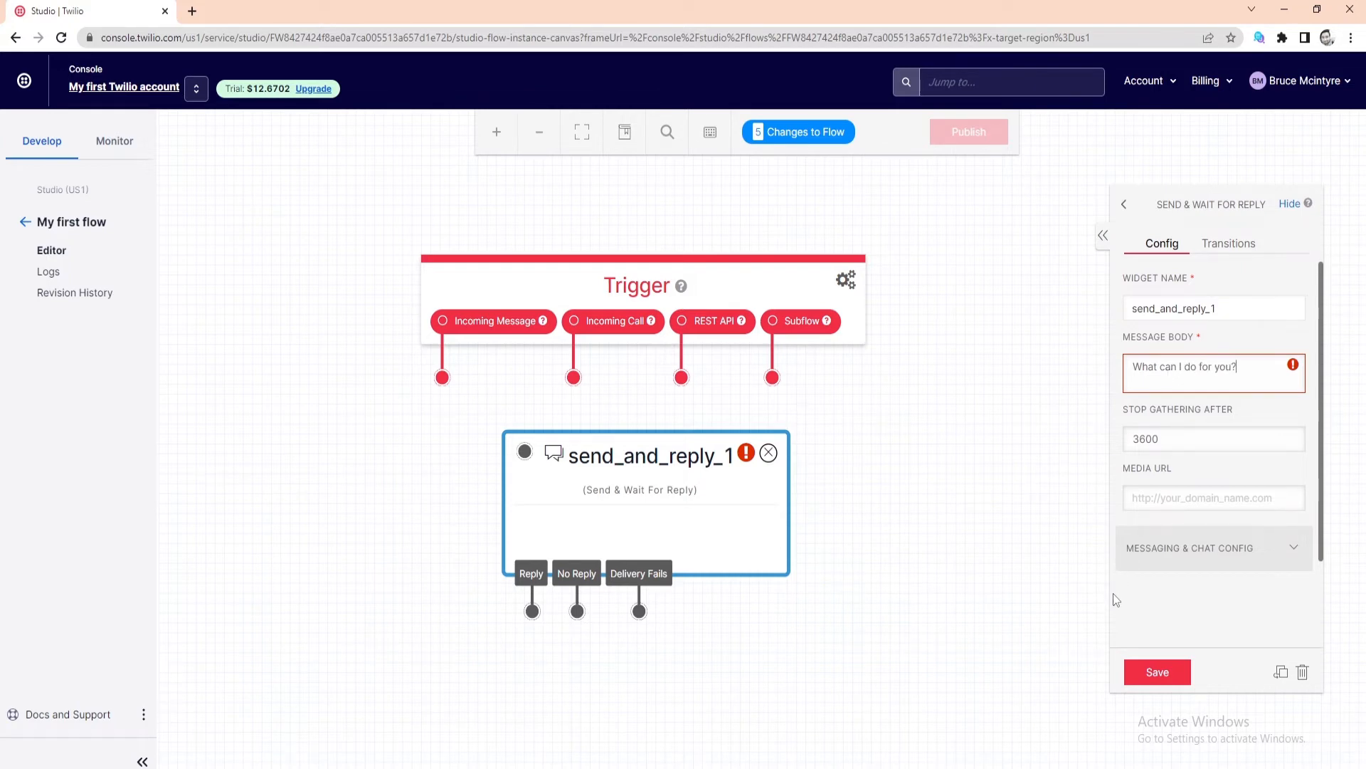
left_click(1157, 671)
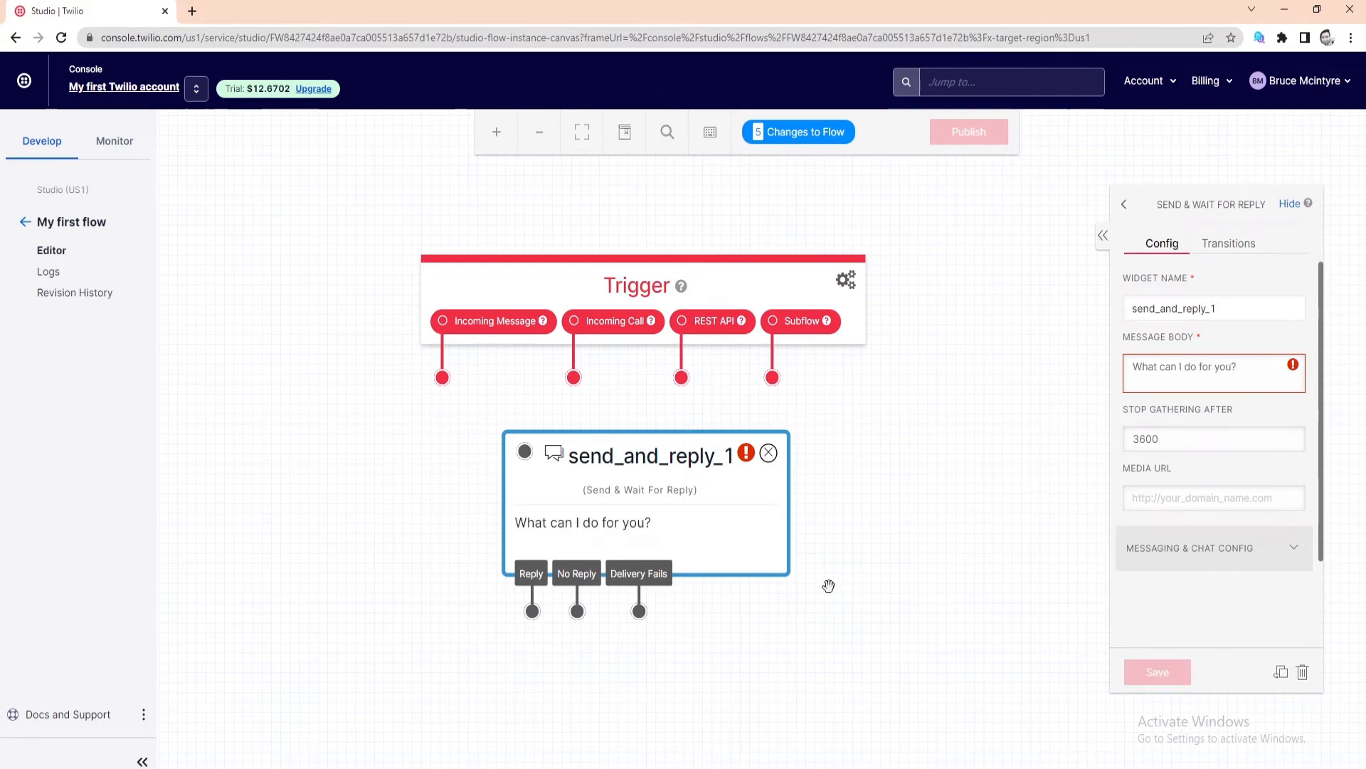
Add a Make Outgoing Call widget to the canvas and place it directly below the send_and_reply_1 widget.
left_click(1125, 205)
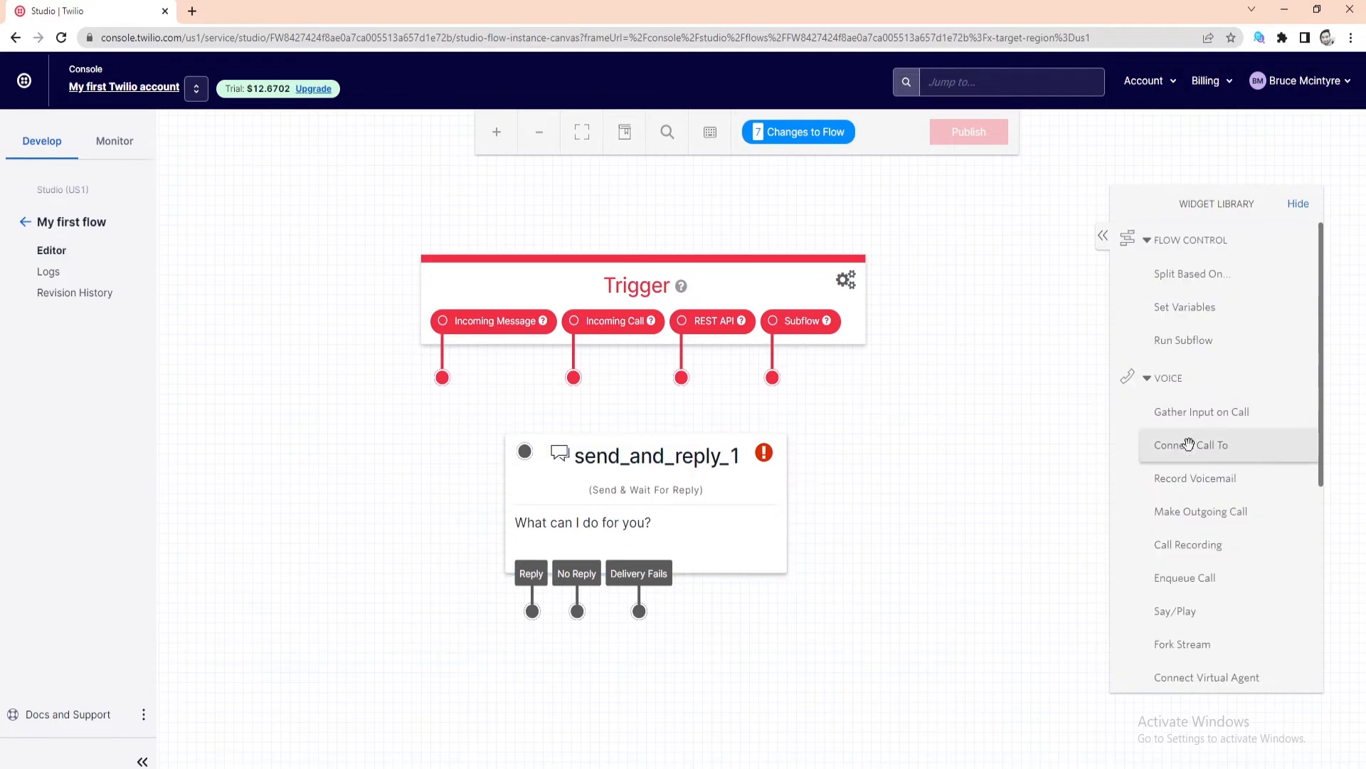
left_click_drag(1206, 516, 604, 683)
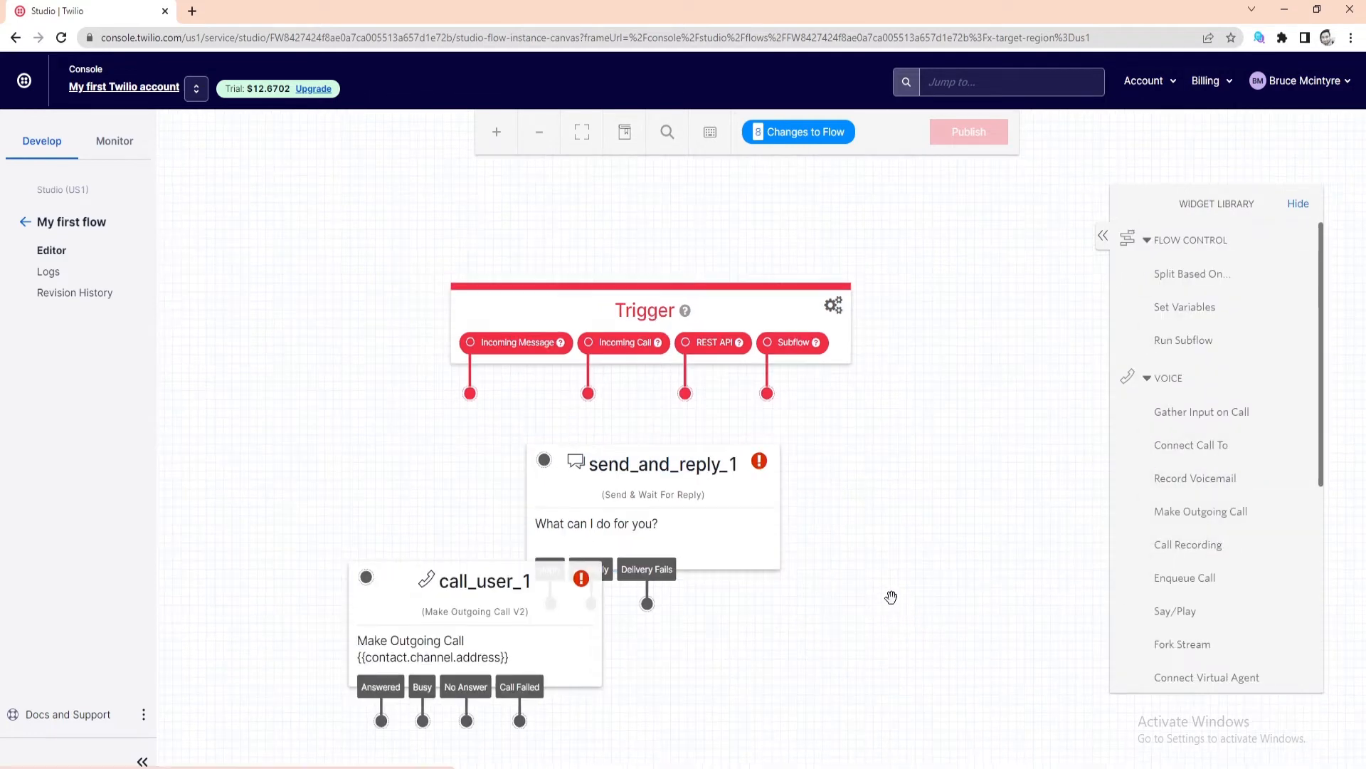
left_click_drag(513, 627, 737, 675)
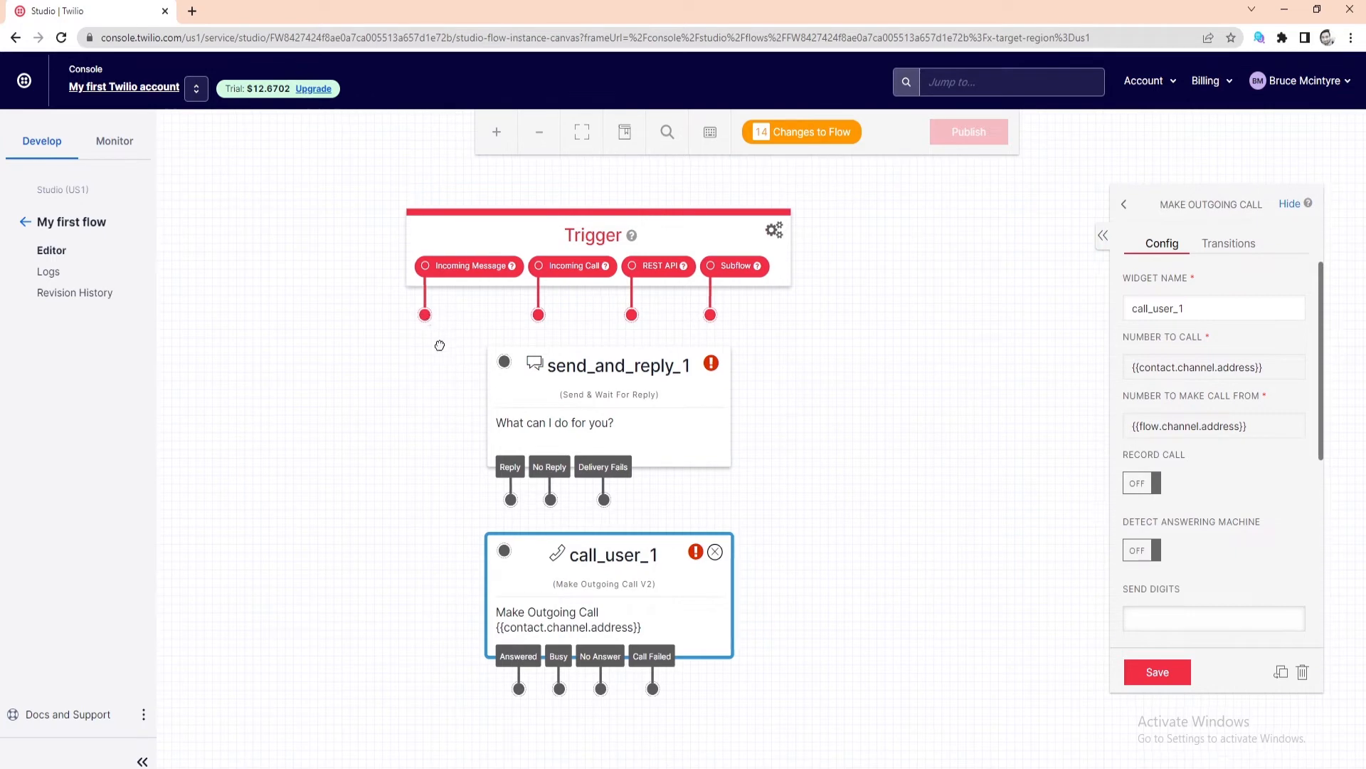
Connect the Trigger's Incoming Message output to send_and_reply_1, and that widget's Reply output to call_user_1.
left_click_drag(439, 344, 437, 306)
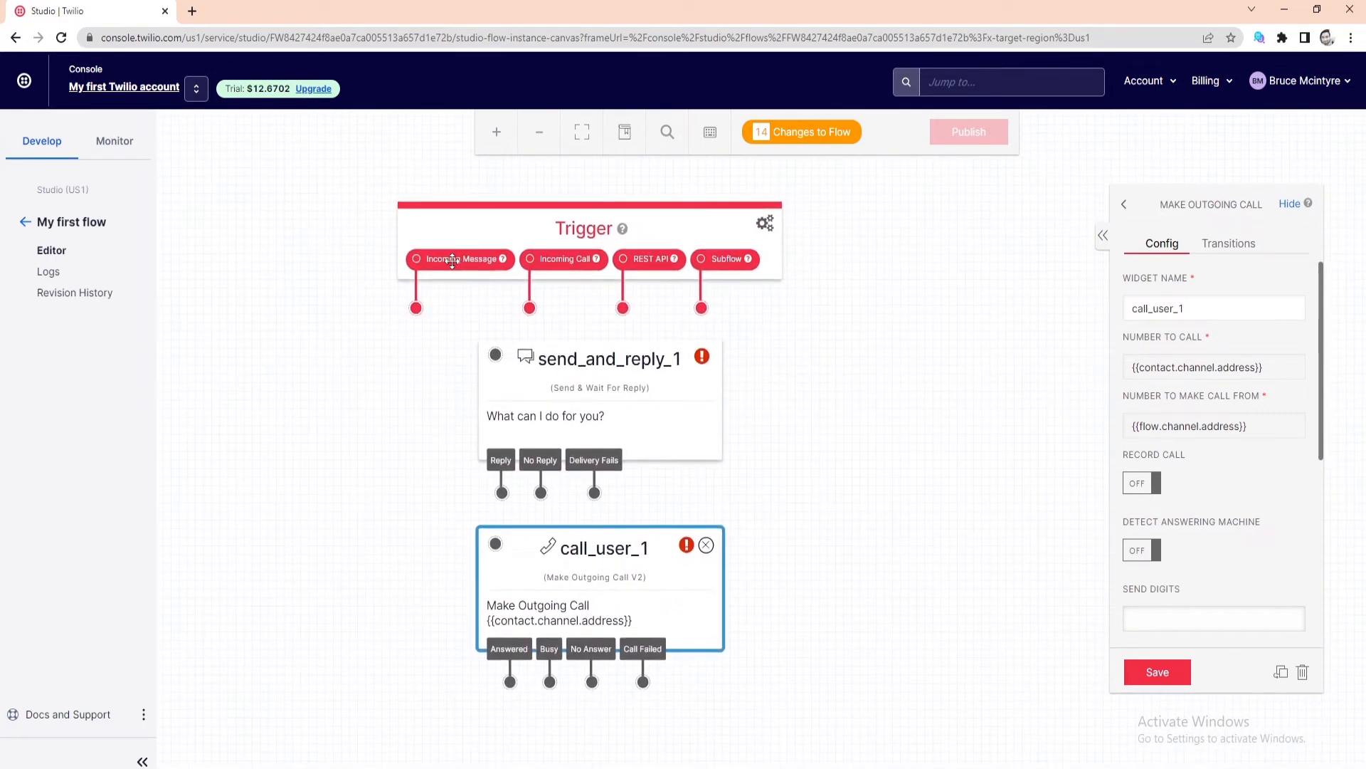
left_click_drag(417, 311, 495, 356)
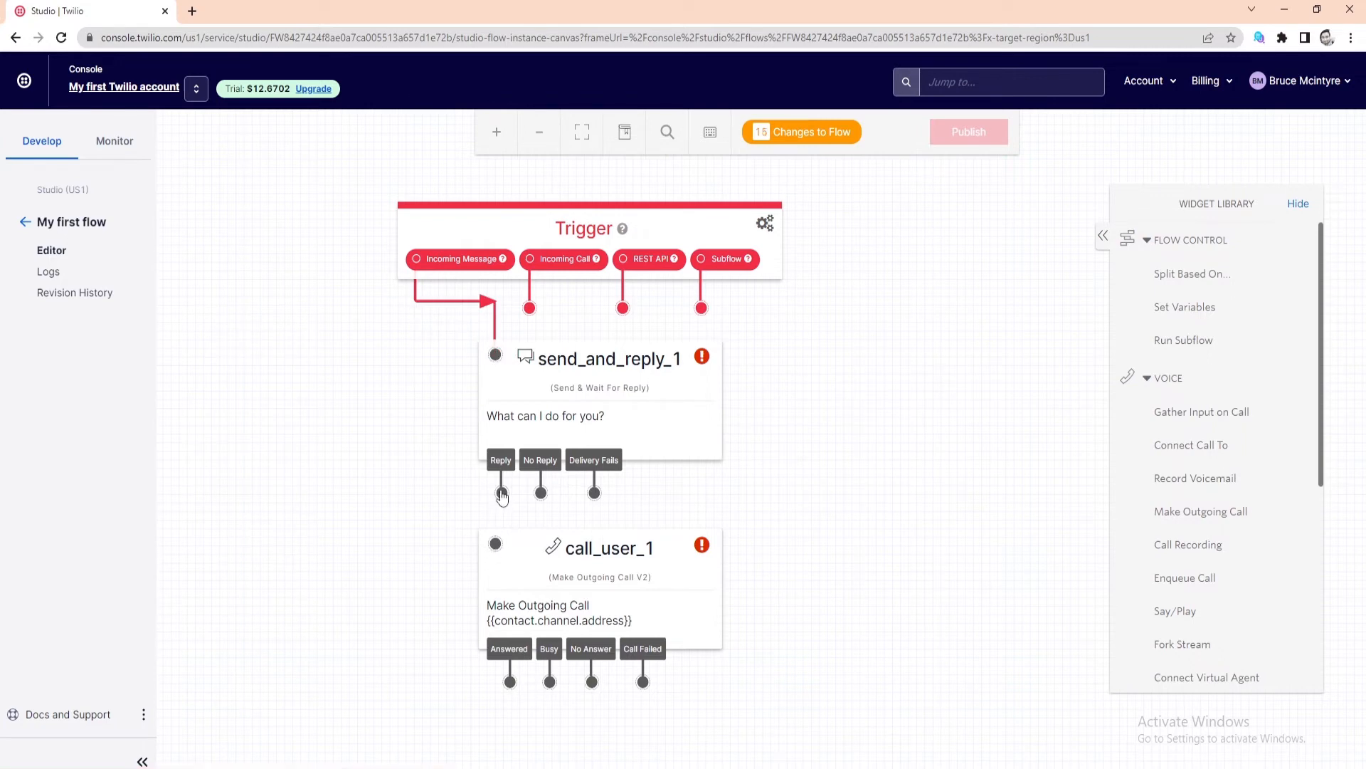
left_click_drag(501, 496, 494, 541)
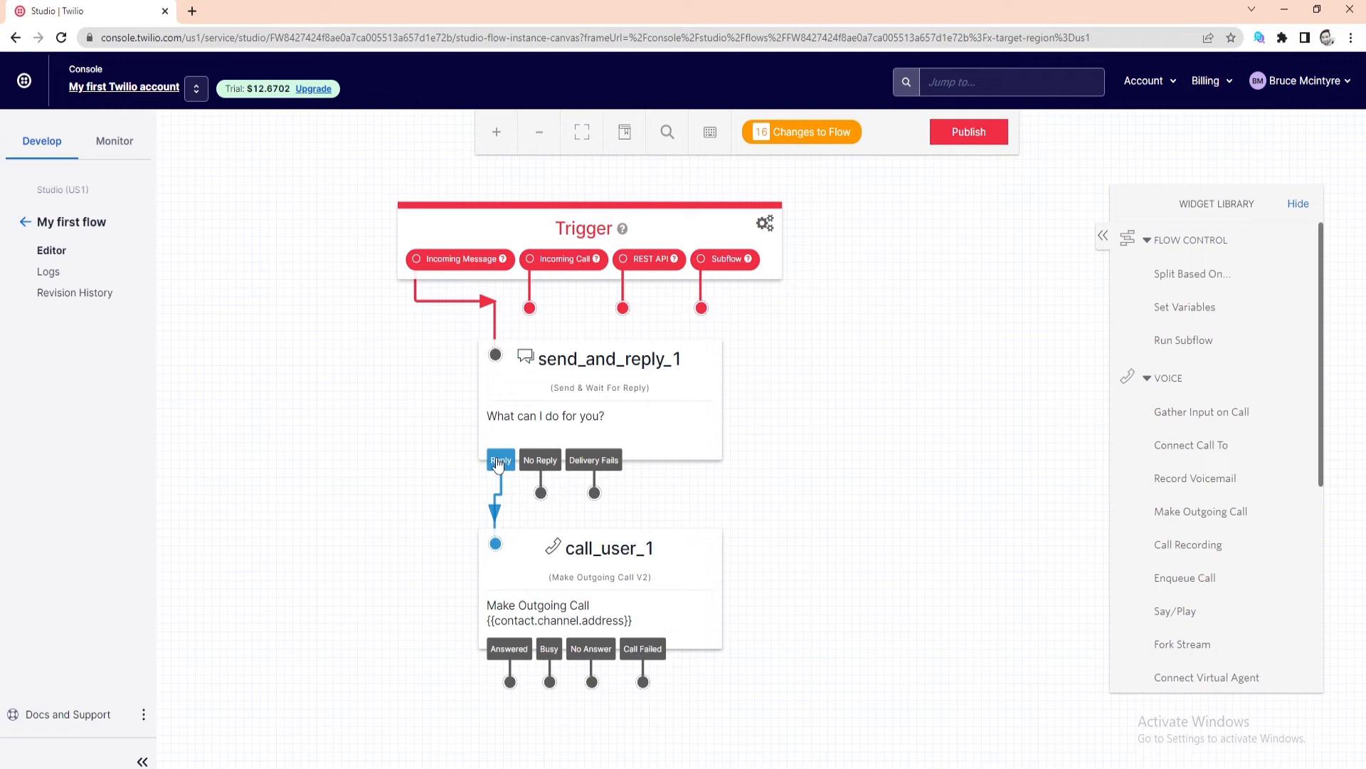
Publish the flow with its revisions and check its publishing status.
left_click(971, 132)
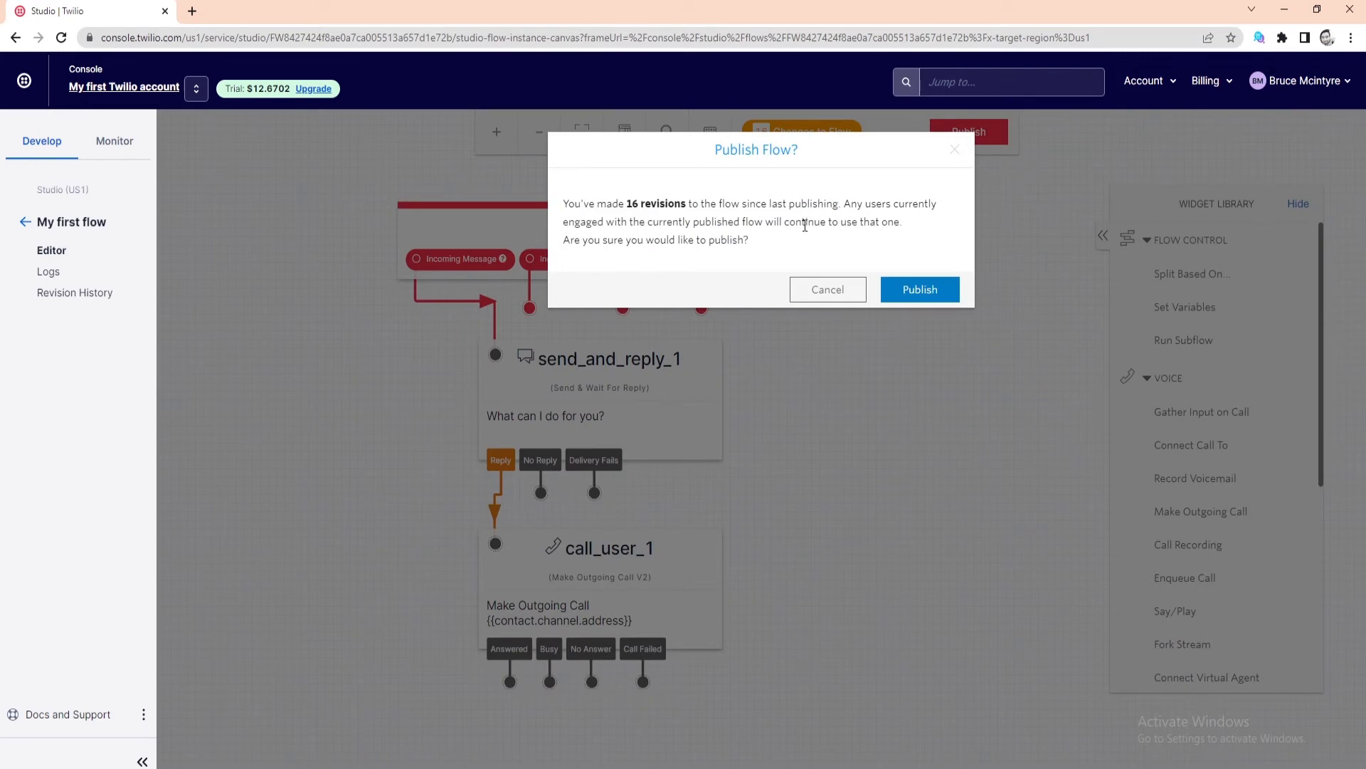
triple_click(795, 148)
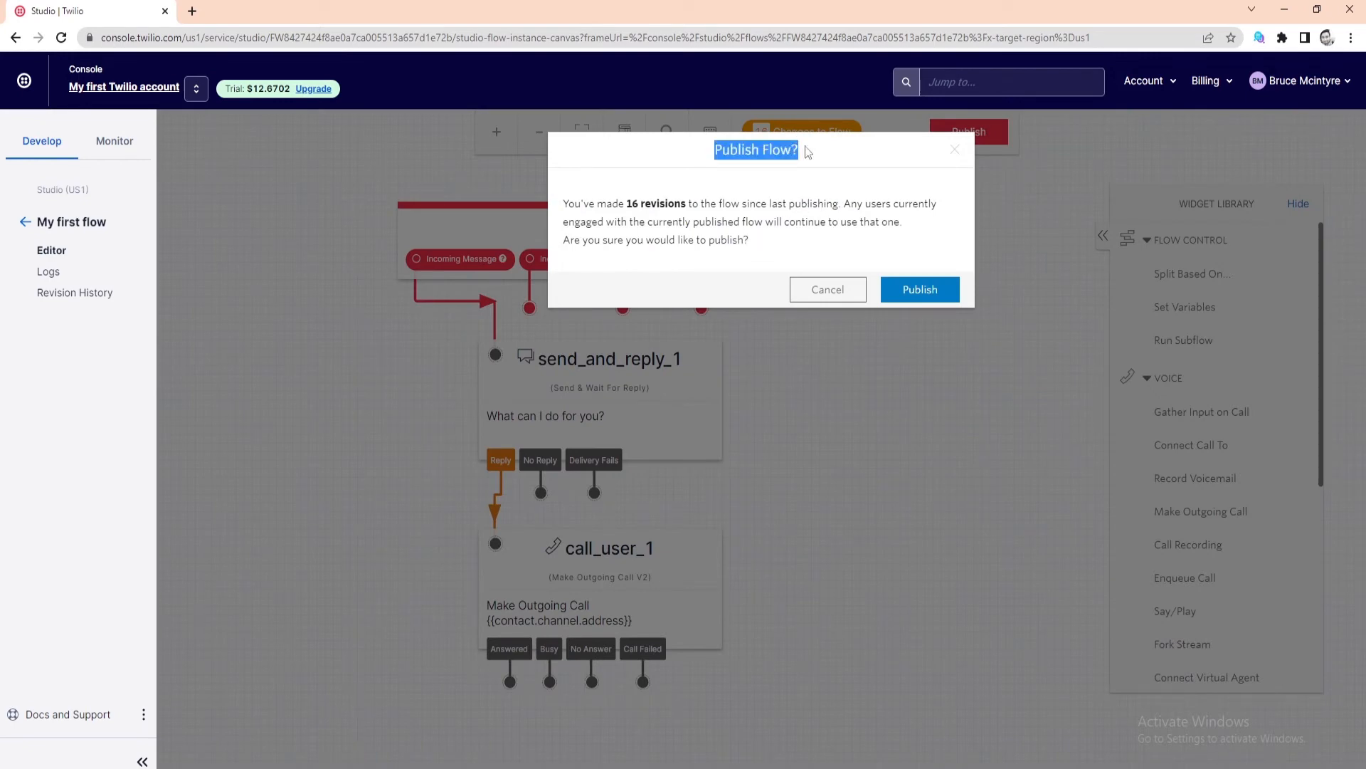
left_click(927, 289)
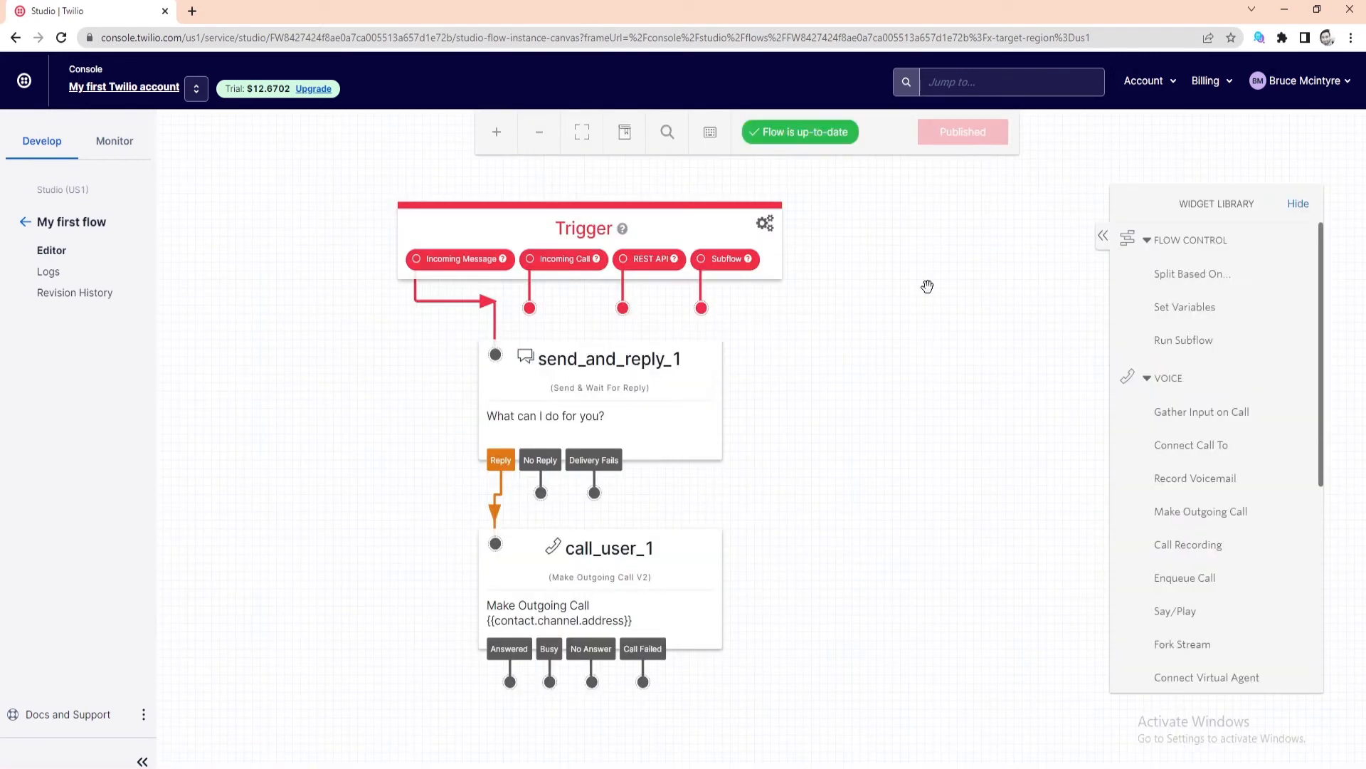
mouse_move(822, 147)
Return to the account console and open the active phone number's configuration at its Messaging section.
left_click(128, 88)
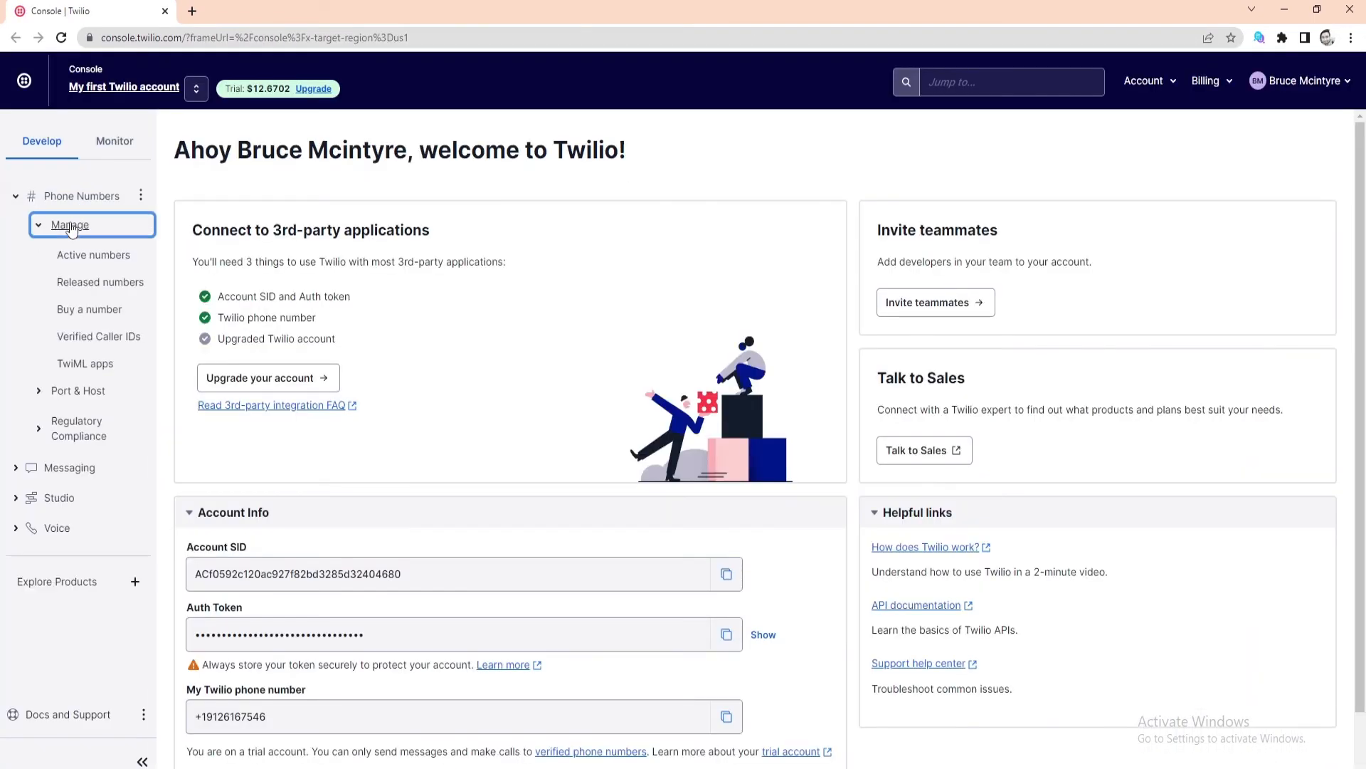
left_click(75, 255)
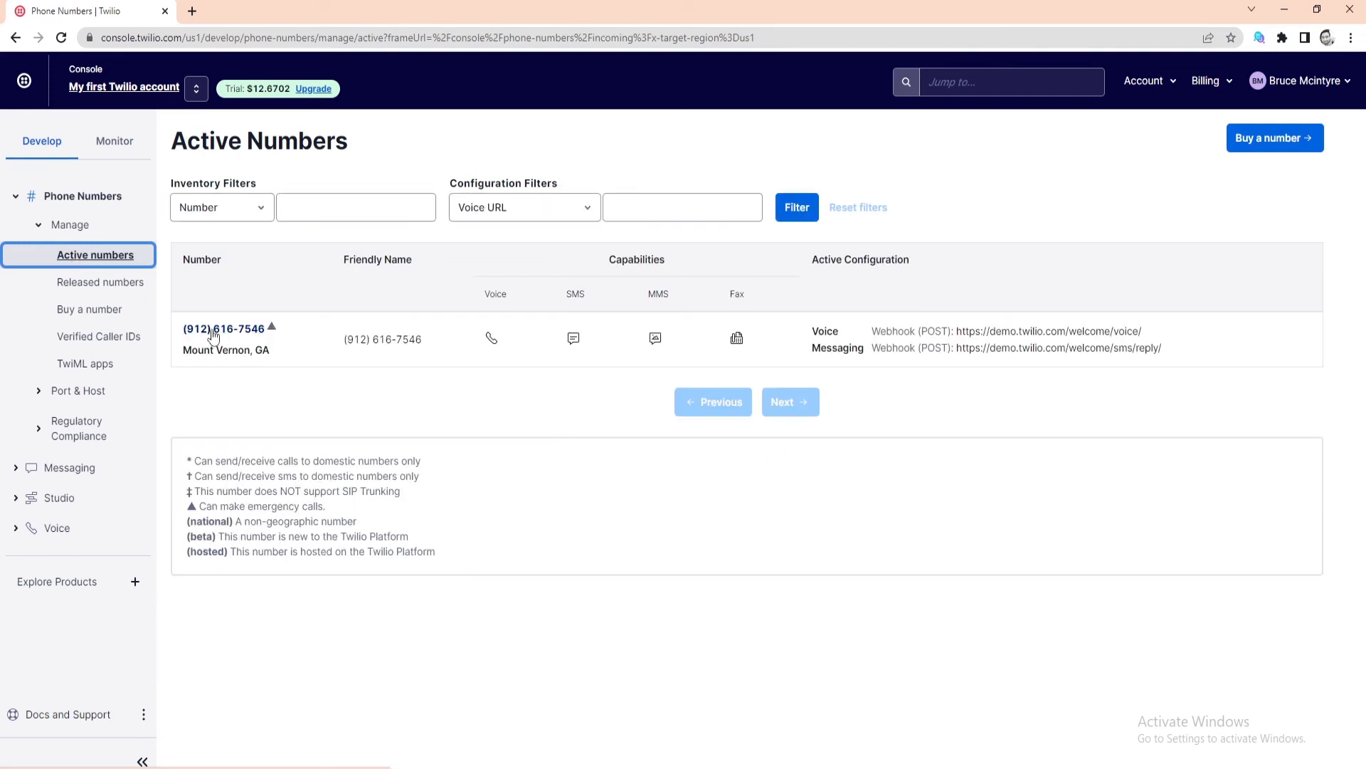
left_click(213, 331)
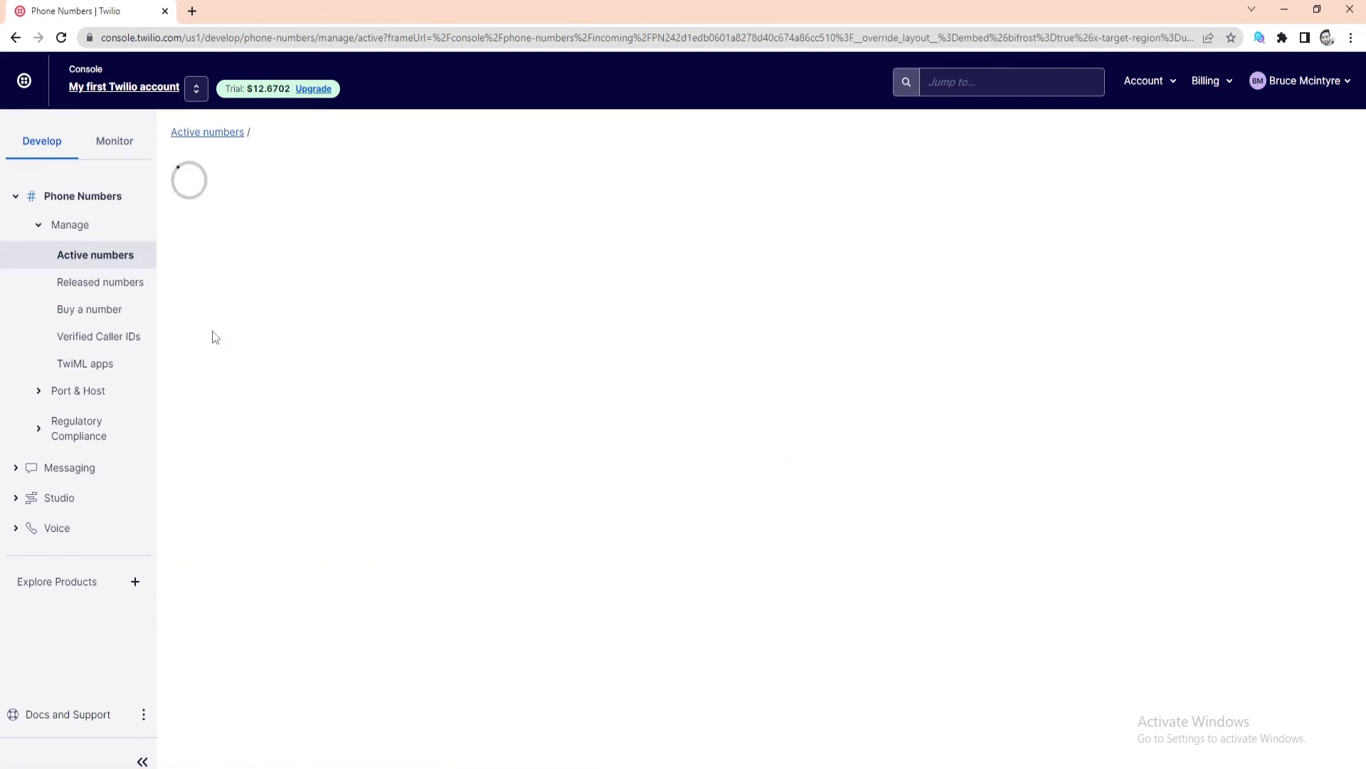
scroll(345, 476, "down", 10)
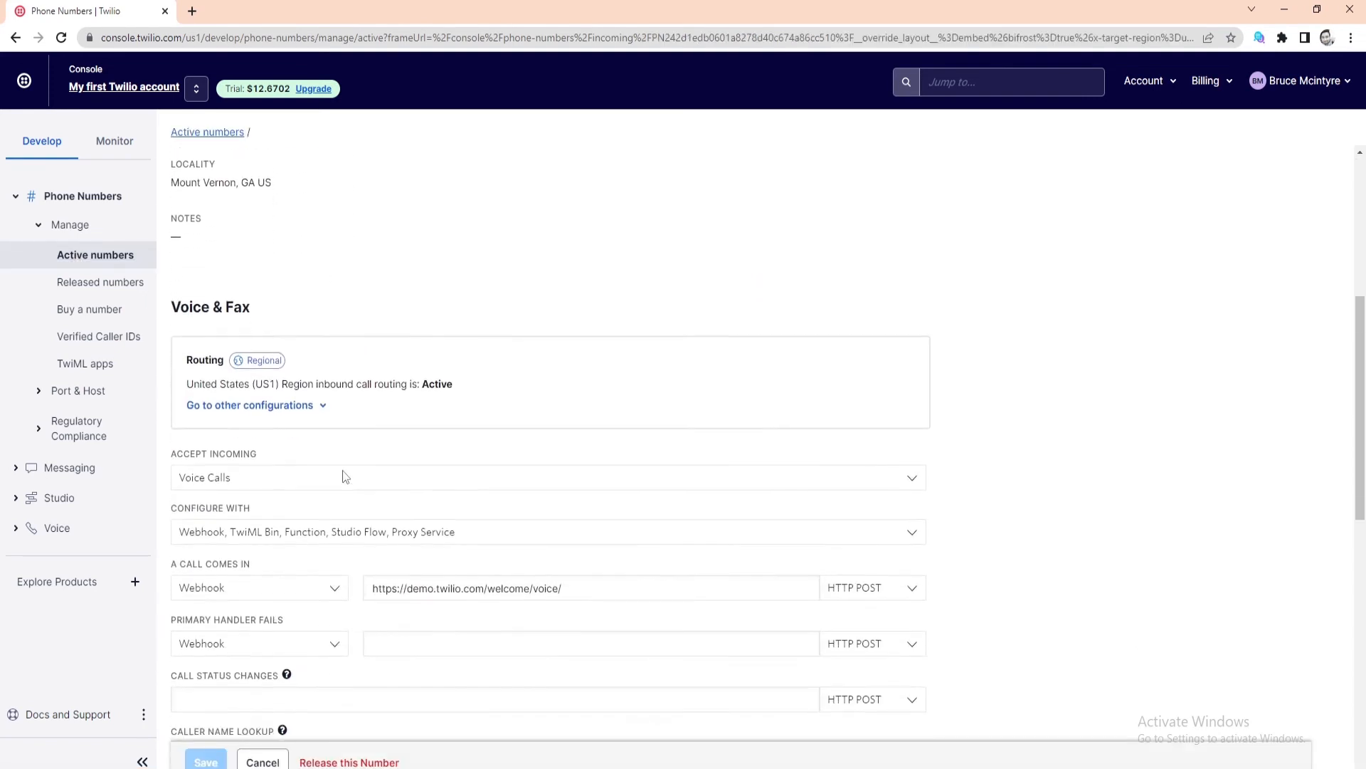
scroll(345, 476, "down", 4)
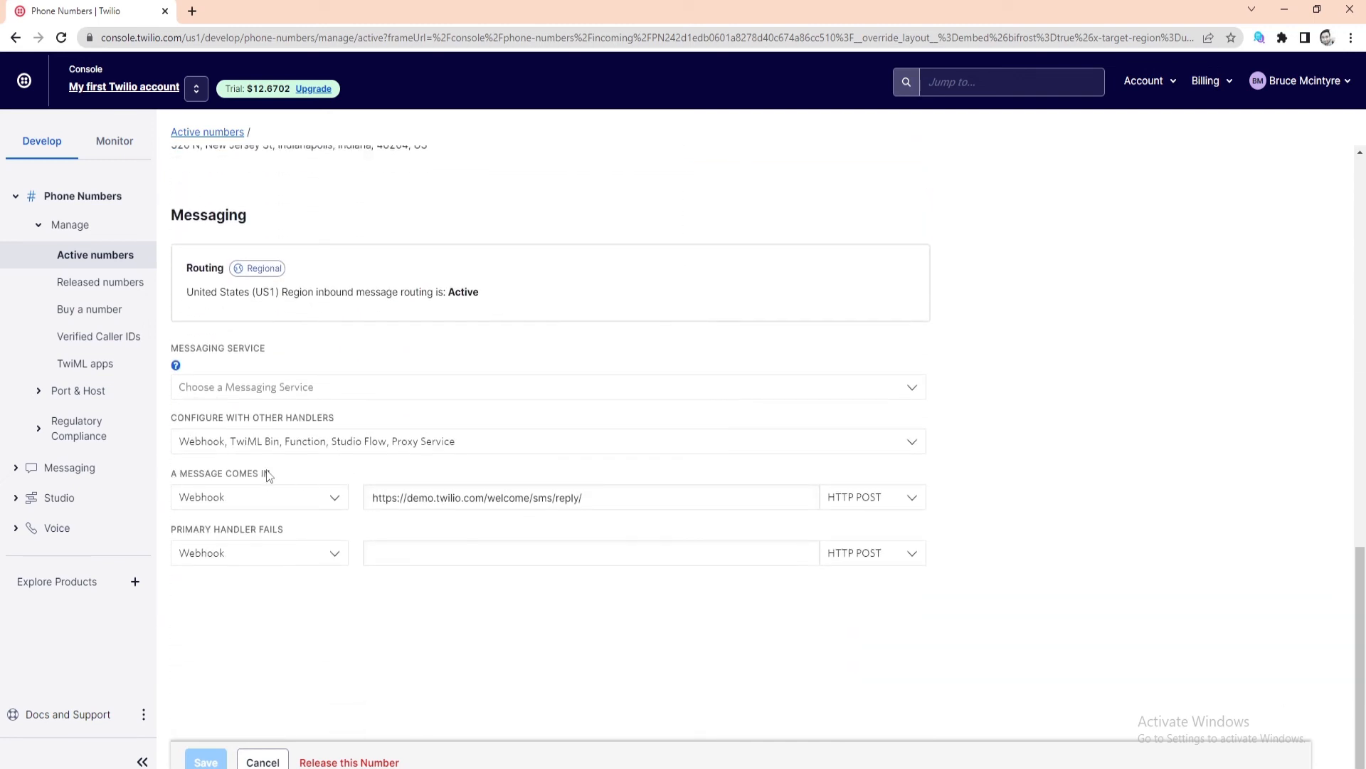
Set the number's incoming message handler to Studio Flow with "My first flow" and save the configuration.
triple_click(268, 475)
left_click(333, 498)
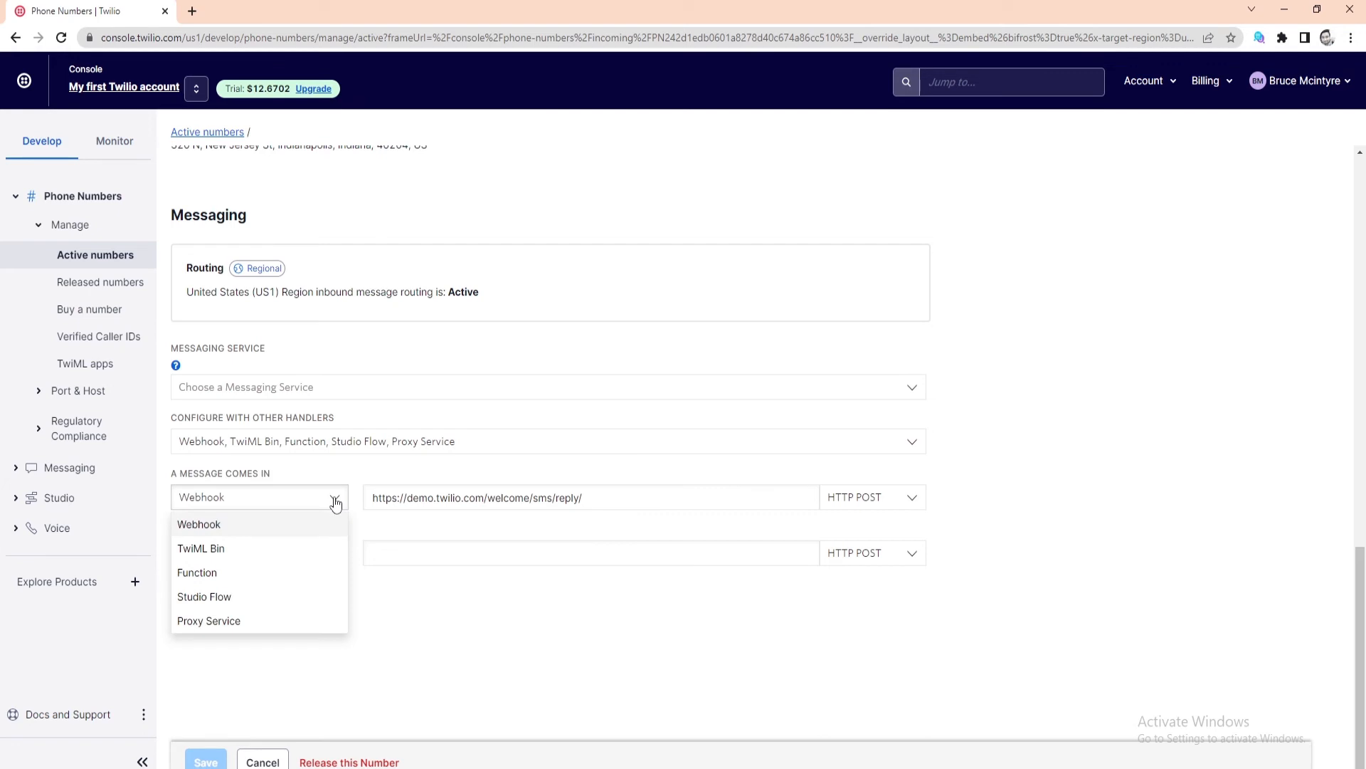
left_click(265, 604)
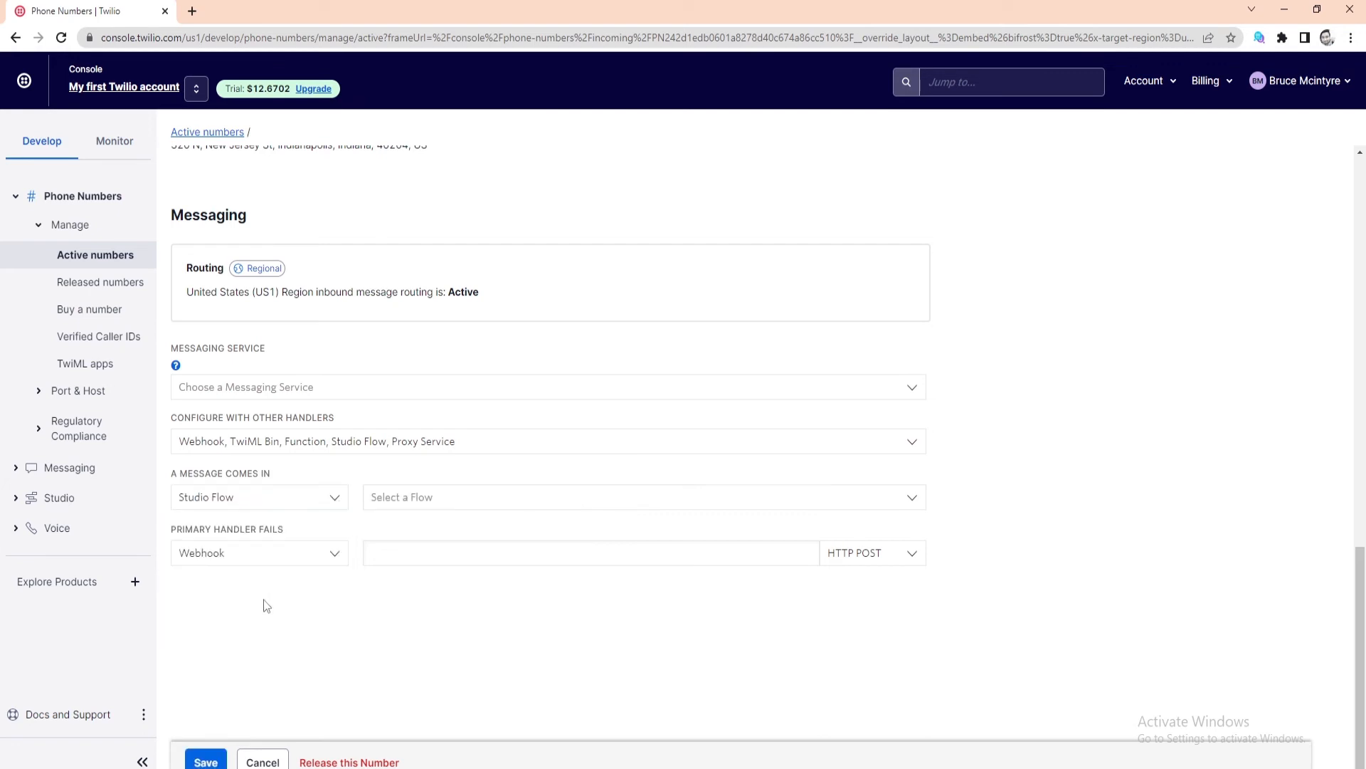
left_click(681, 506)
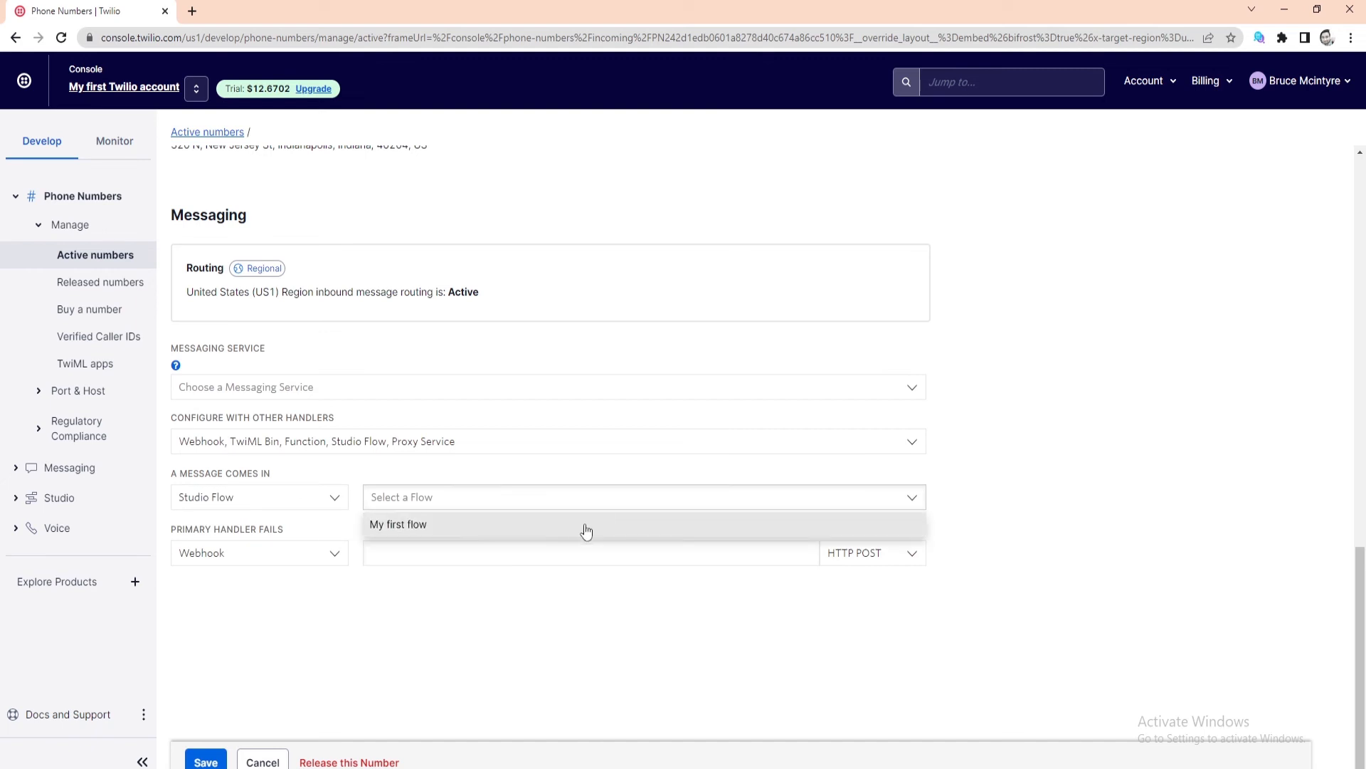
left_click(562, 529)
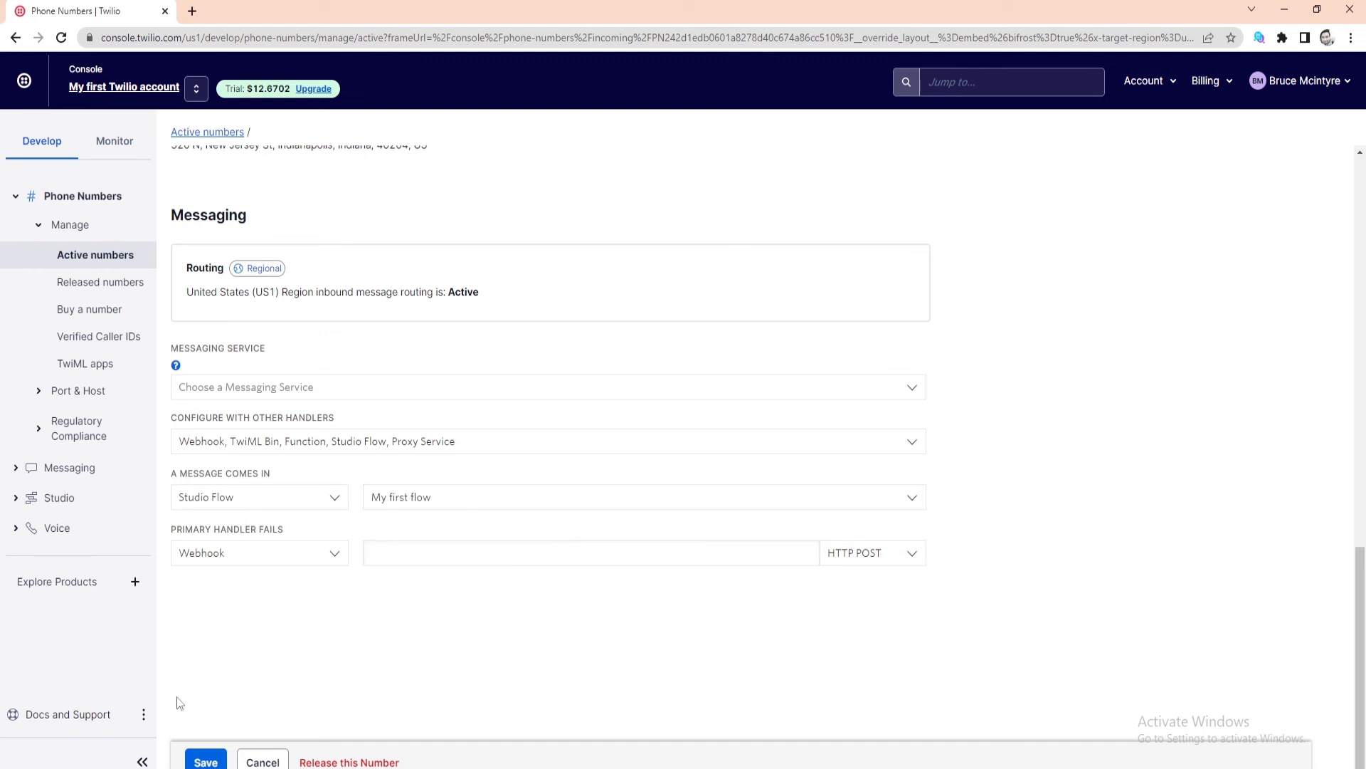
left_click(205, 761)
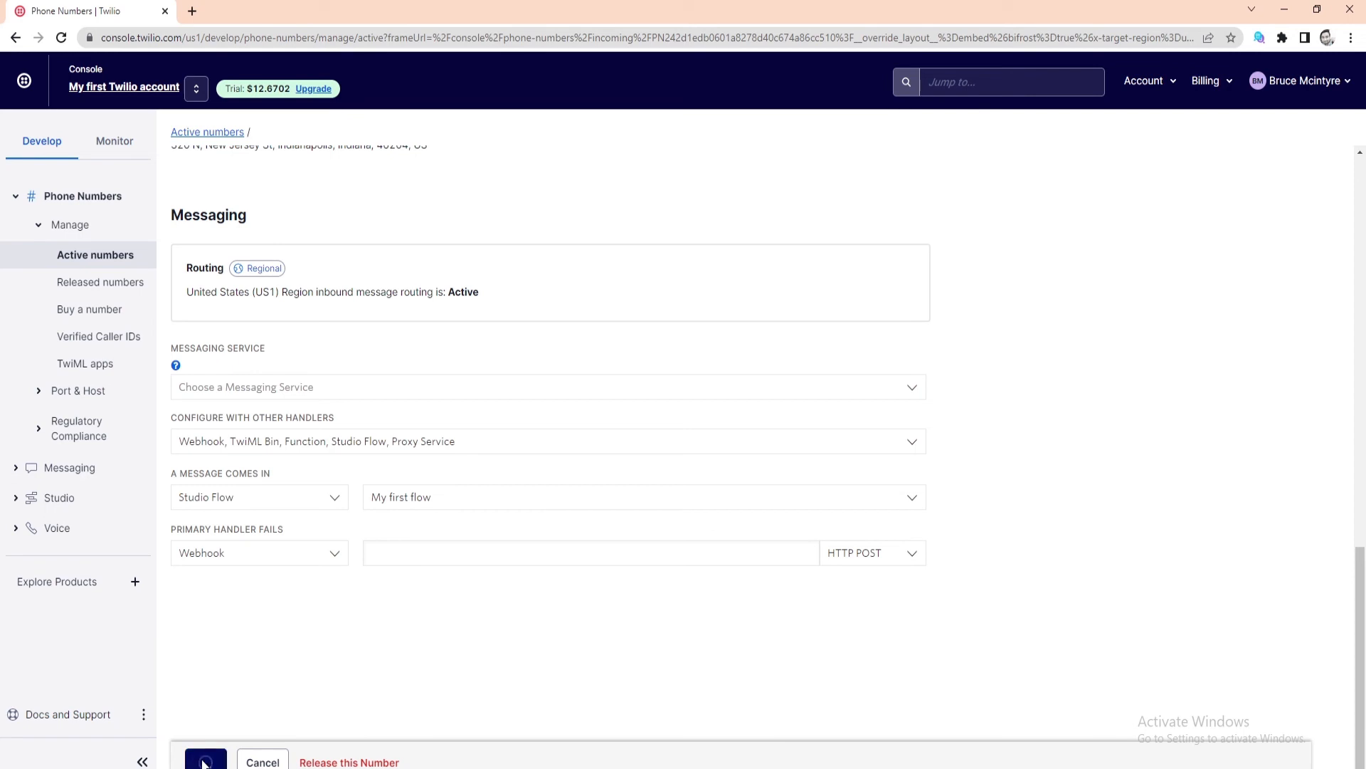